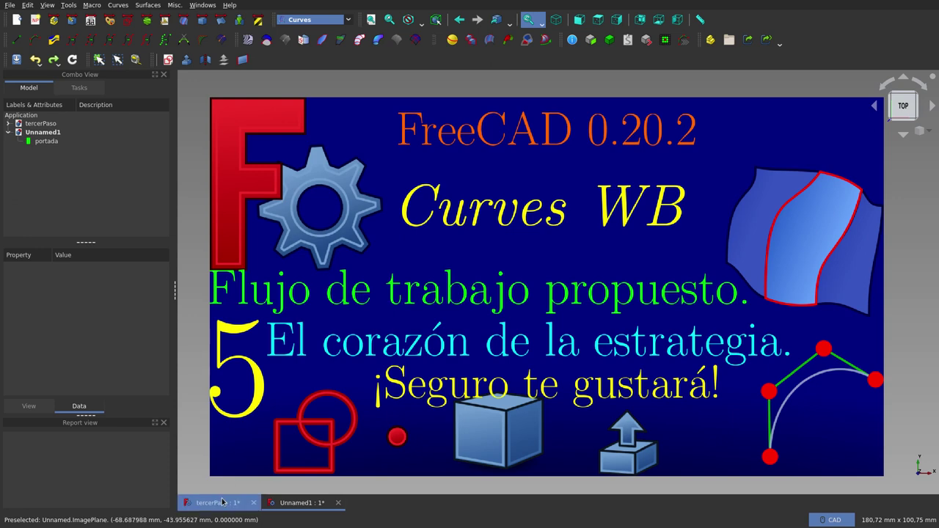
Switch from the Unnamed1 title image to the tercerPaso car blueprint document
click(217, 502)
Select JoinCurve in the tree to inspect its properties, then collapse the curvas3D group
middle_drag(728, 313, 720, 303)
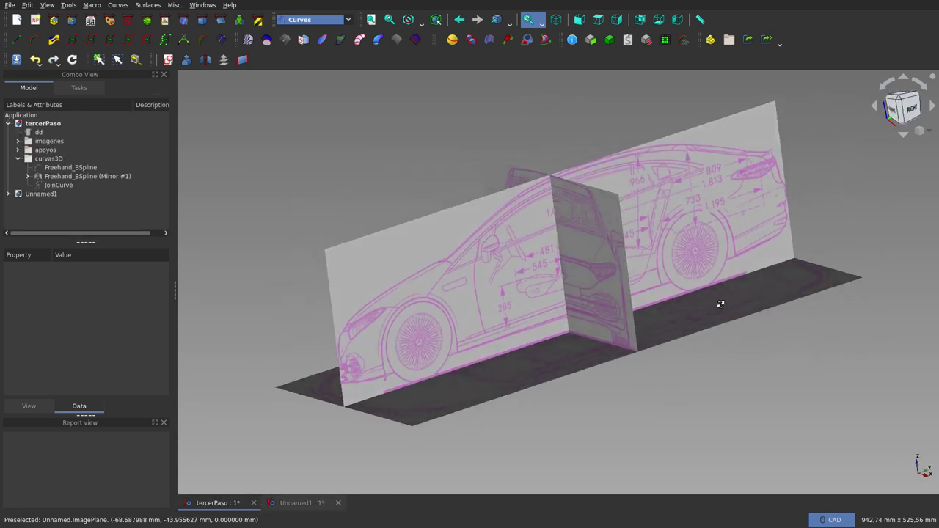
click(73, 186)
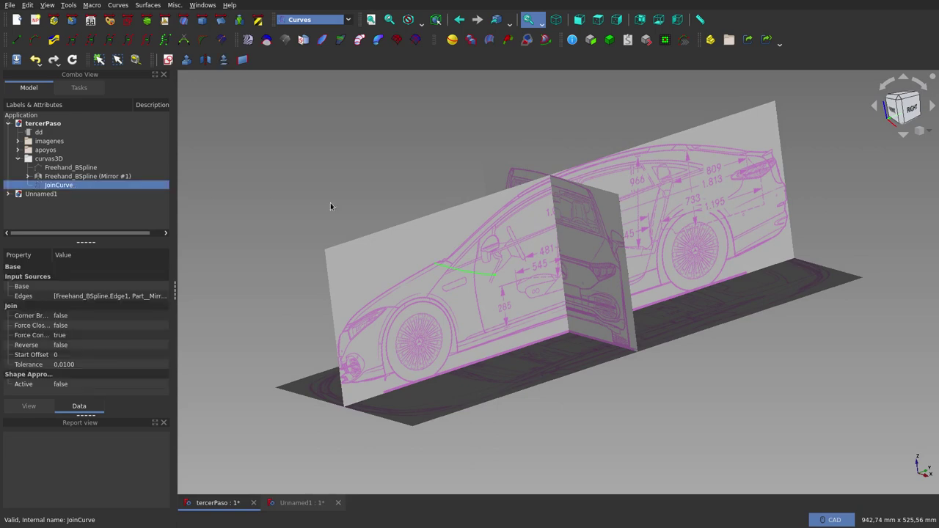
click(17, 158)
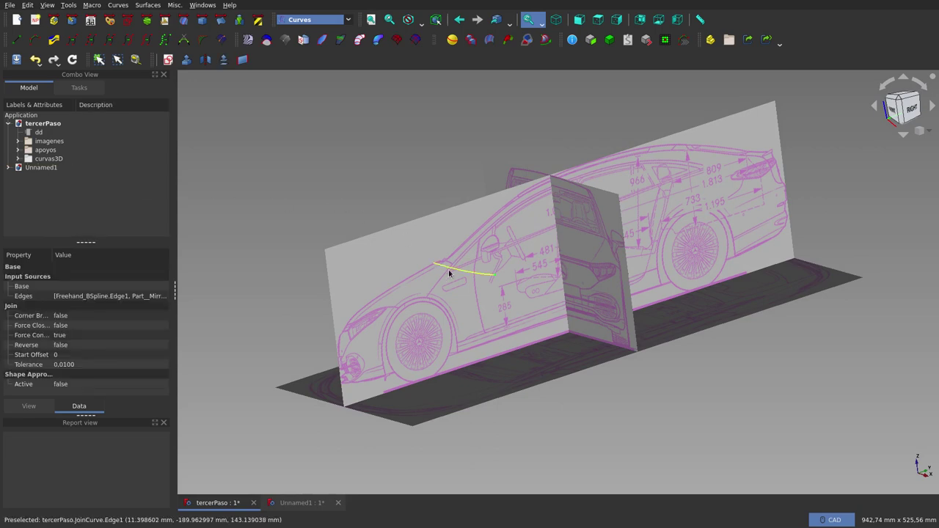
Orbit and zoom to view the joined curve from above and from the front
middle_drag(484, 285, 577, 335)
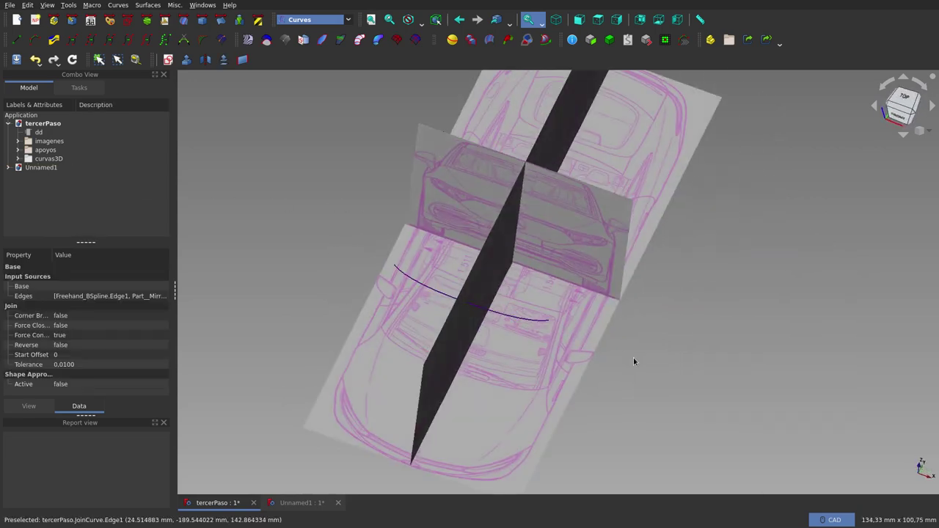
mouse_move(516, 377)
middle_down()
mouse_move(473, 325)
mouse_move(576, 356)
mouse_move(499, 220)
mouse_move(504, 210)
middle_up()
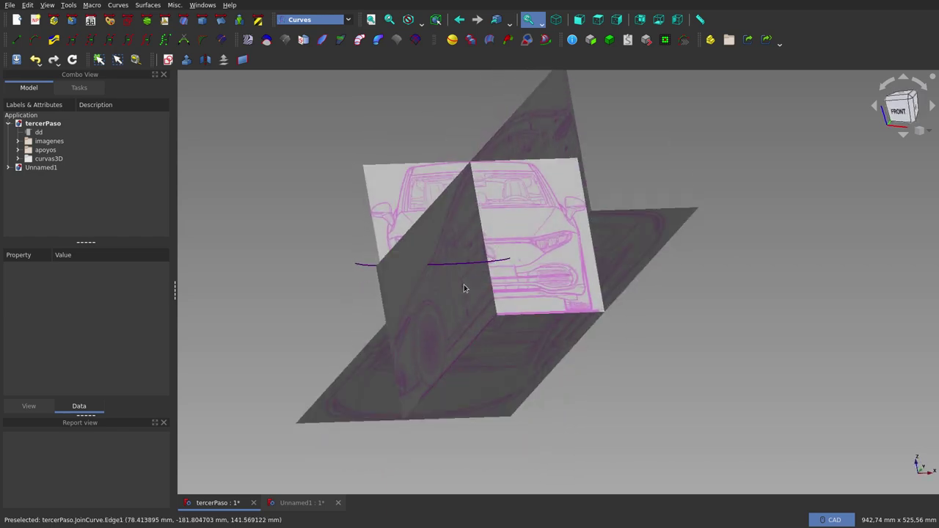
scroll(460, 266, up, 5)
scroll(460, 264, down, 2)
scroll(460, 264, down, 3)
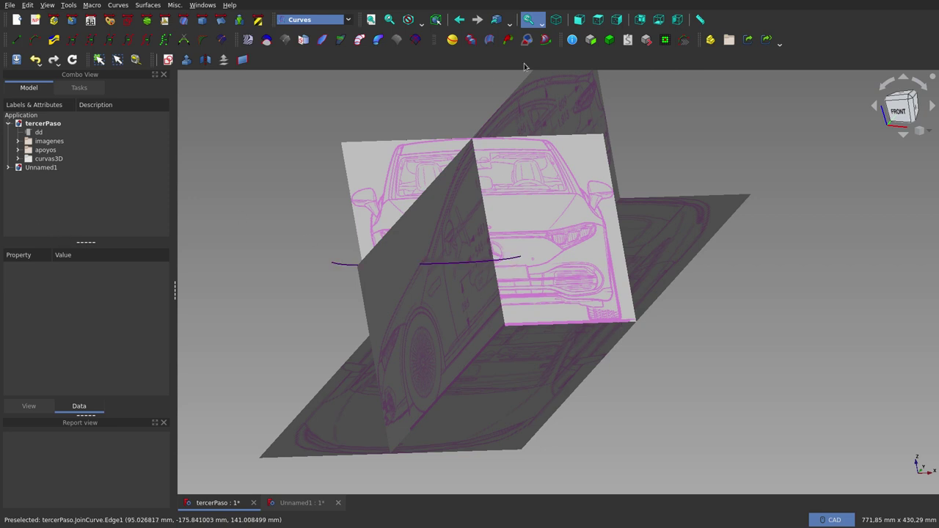
Compare the joined curve against the blueprints in the Top, Front and Right views
click(598, 19)
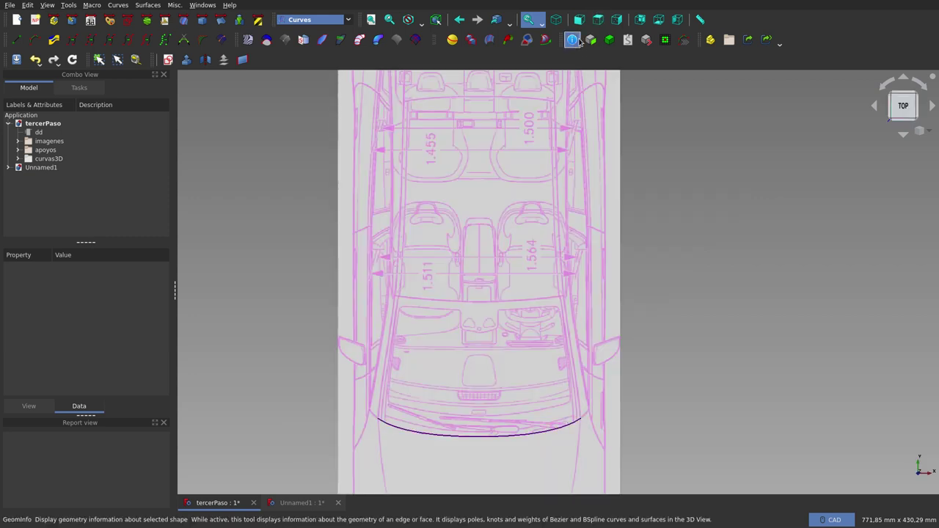
click(579, 21)
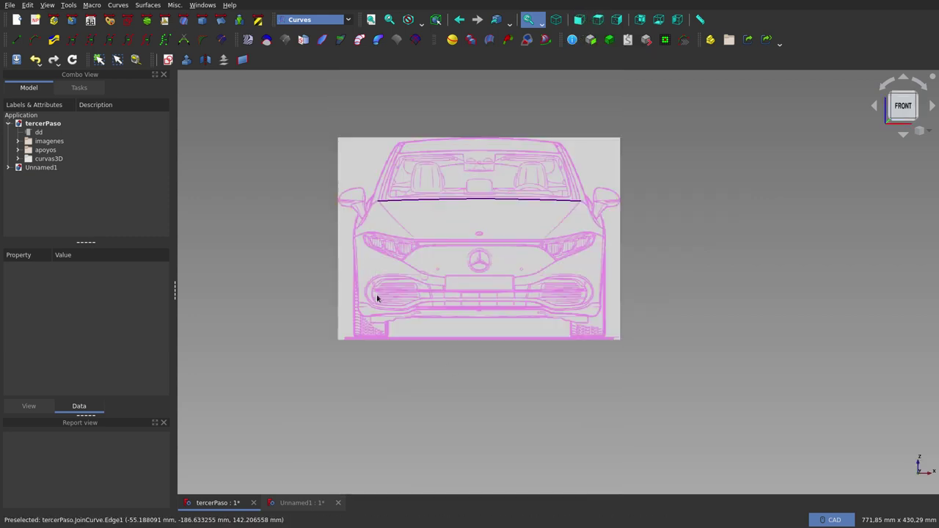
click(617, 20)
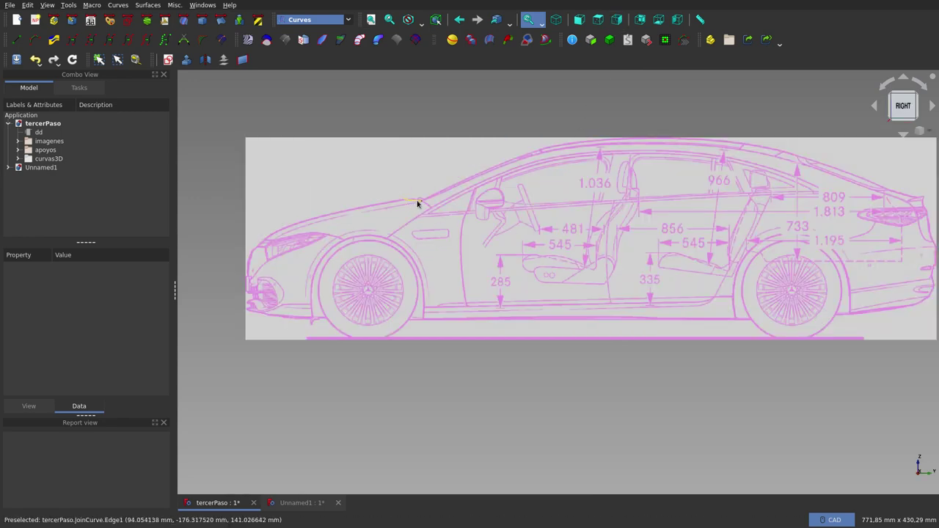
scroll(419, 208, up, 2)
scroll(419, 207, up, 2)
scroll(418, 208, down, 2)
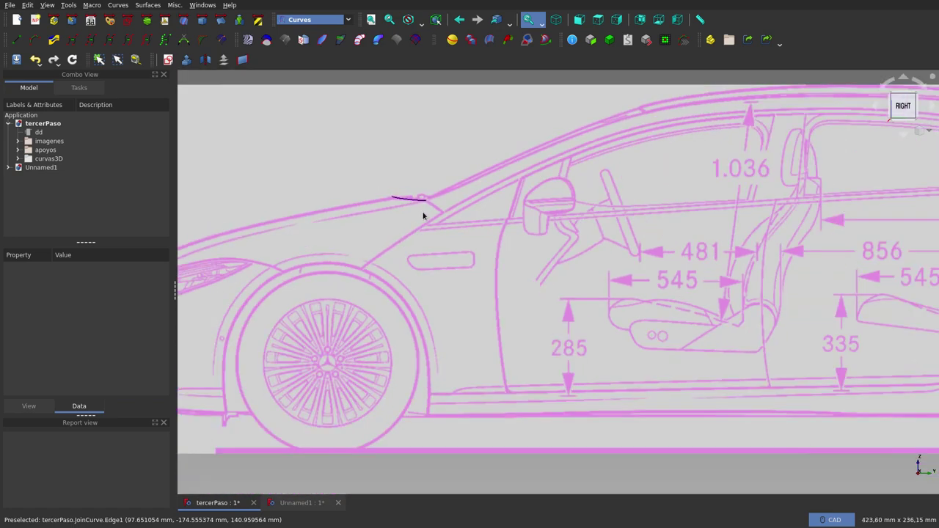
scroll(433, 218, down, 1)
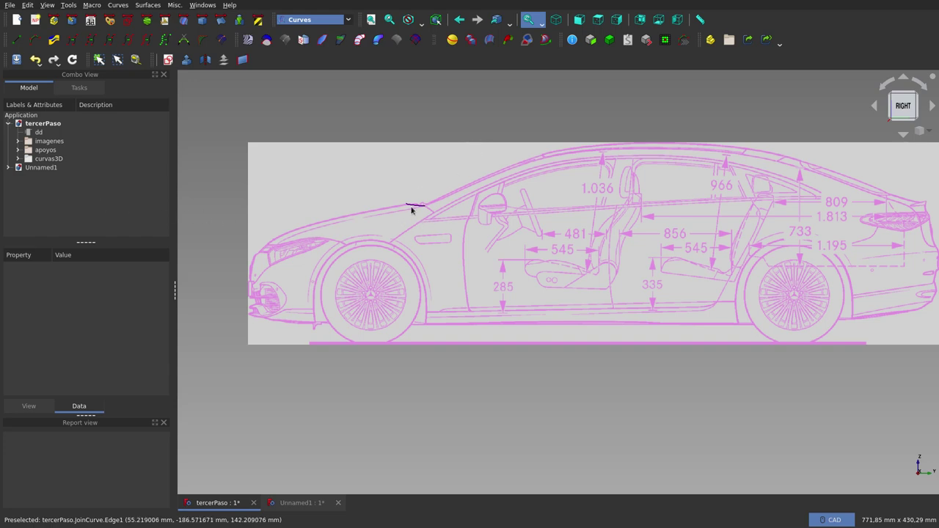
scroll(411, 210, up, 5)
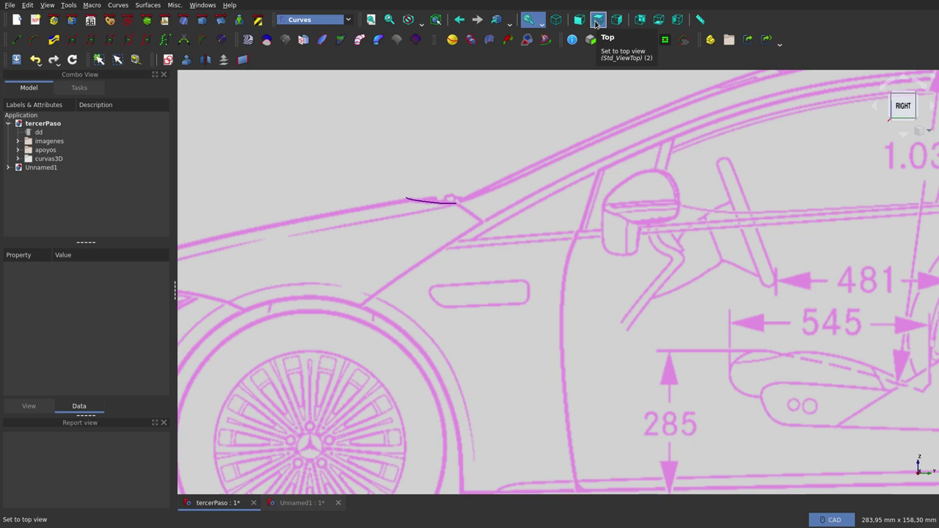
Select the joined curve at the windshield base in the side view and zoom around it
click(440, 203)
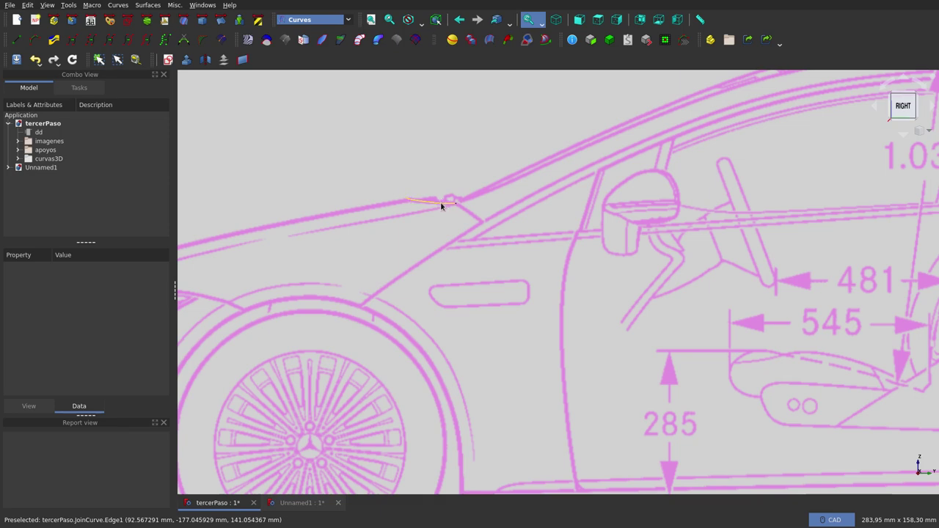
scroll(440, 204, up, 3)
scroll(440, 203, up, 3)
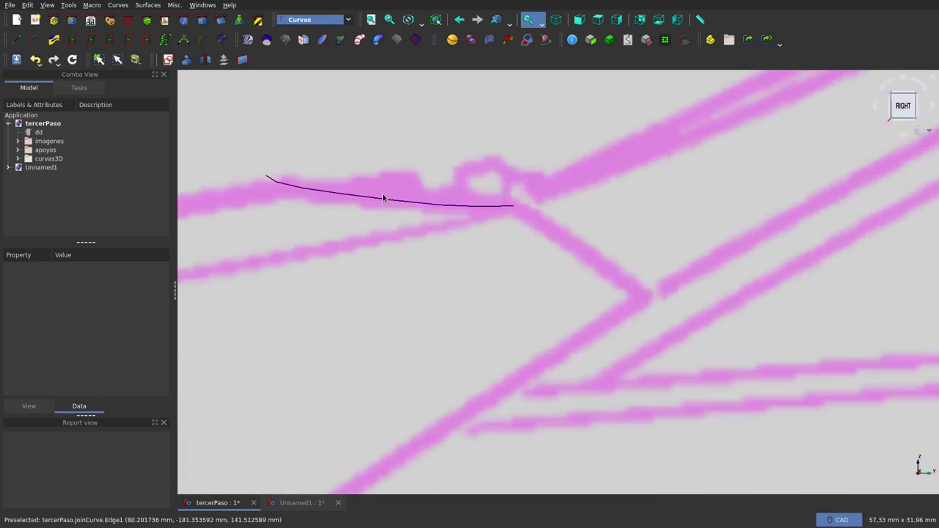
scroll(578, 212, down, 3)
scroll(578, 212, down, 2)
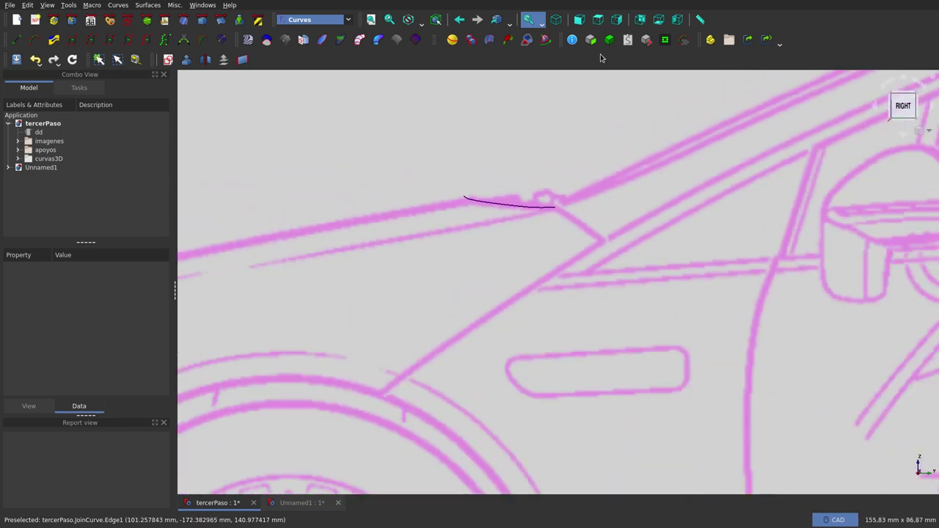
Return to the top-down view, select the joined curve there, and expand curvas3D
click(580, 20)
scroll(511, 294, down, 2)
scroll(633, 319, down, 2)
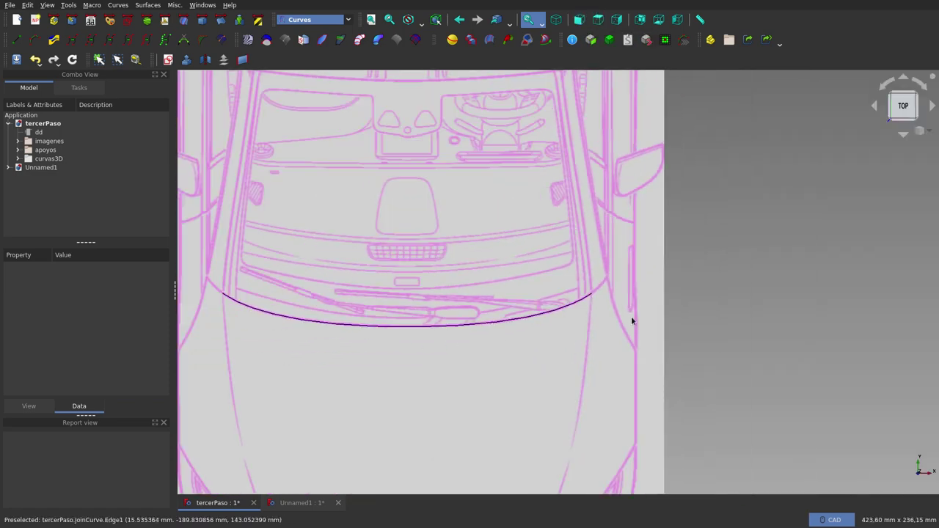
scroll(609, 330, down, 2)
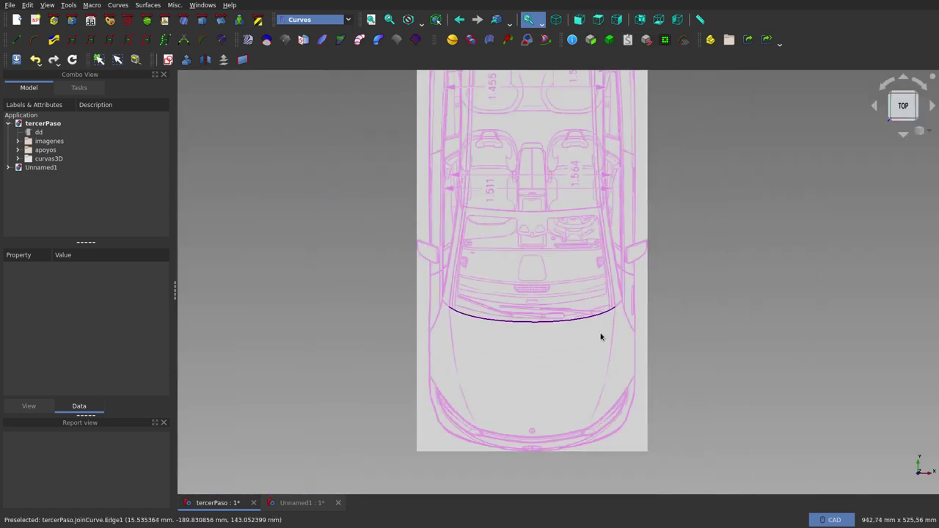
click(553, 320)
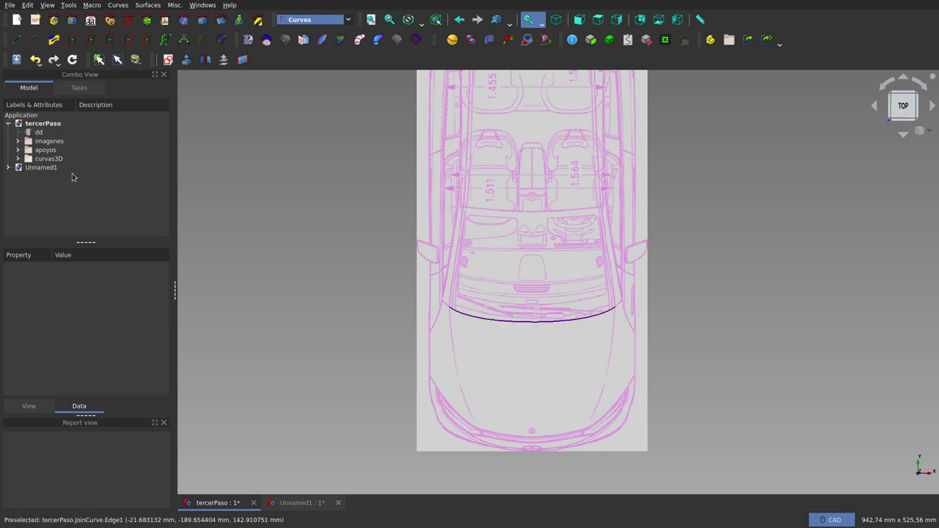
click(17, 159)
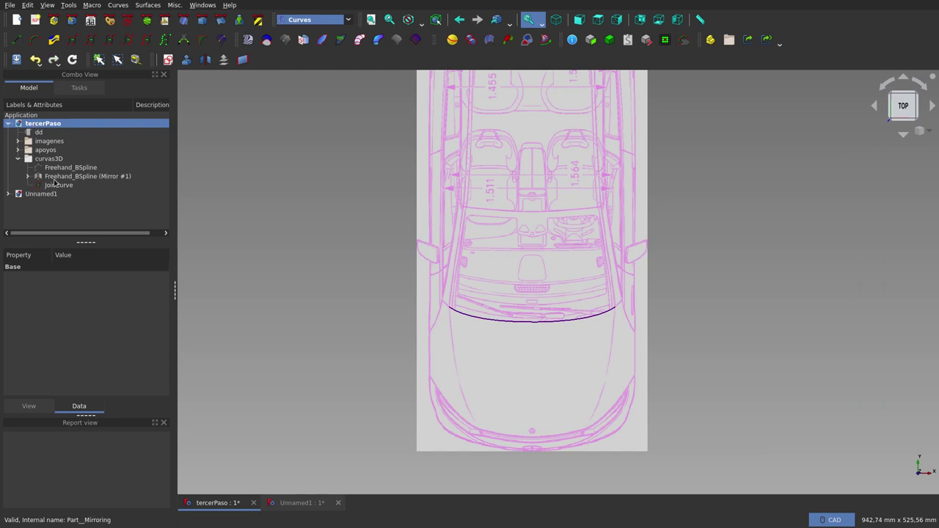
Select JoinCurve, collapse curvas3D, and confirm the Curves workbench stays active
click(58, 185)
click(20, 159)
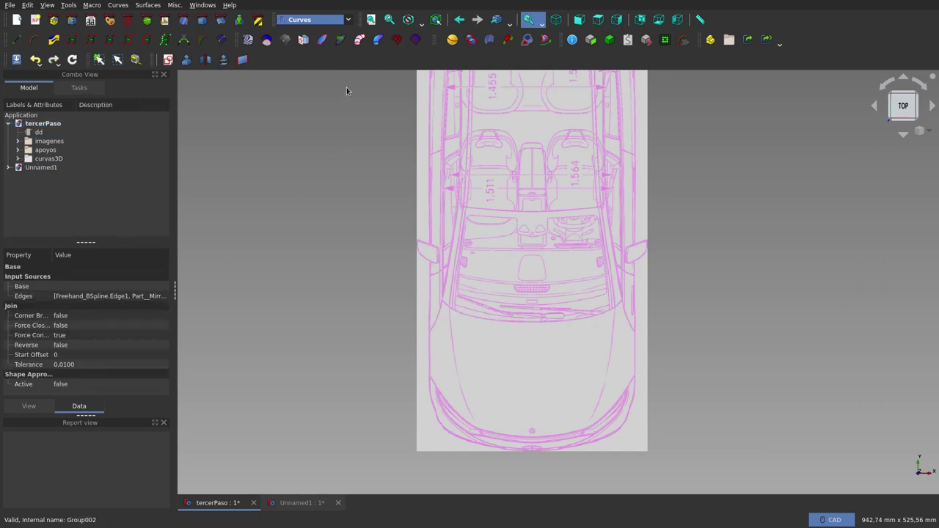
click(350, 20)
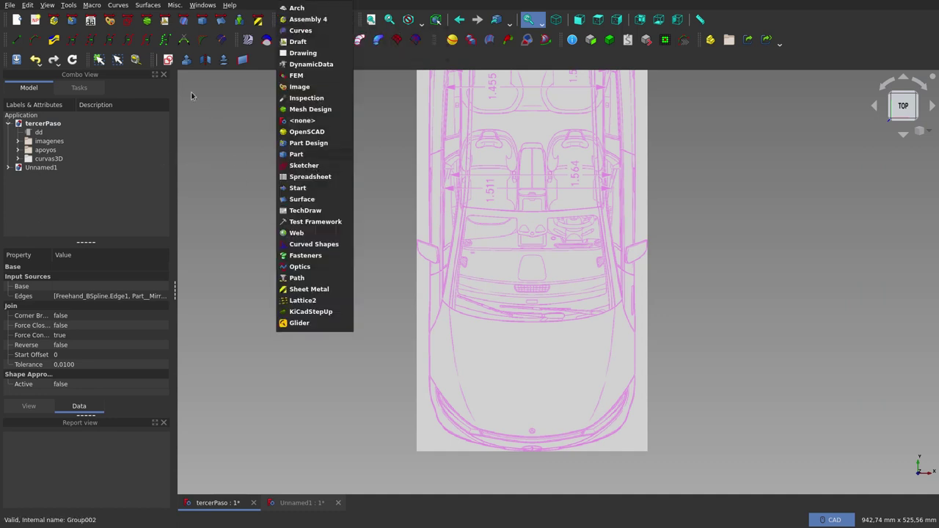
click(242, 186)
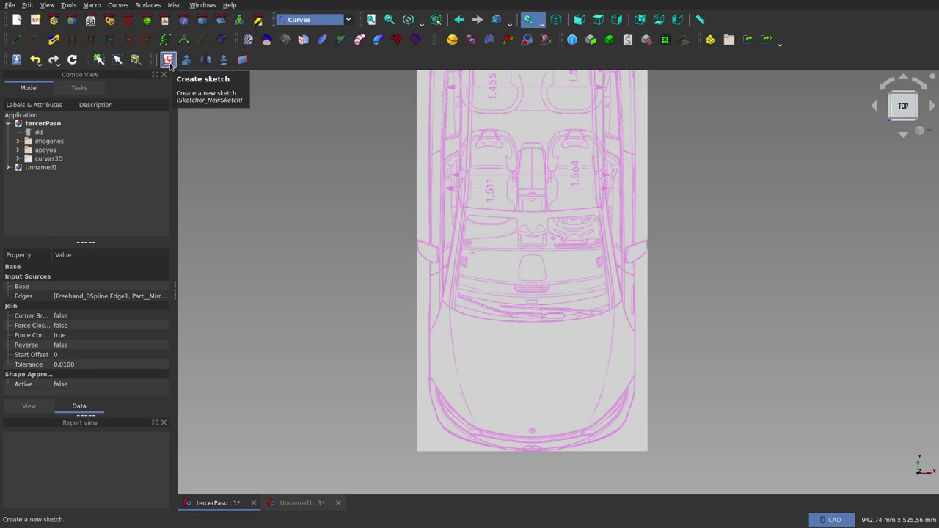
Start a new sketch without attachment, with the tercerPaso document selected
click(168, 60)
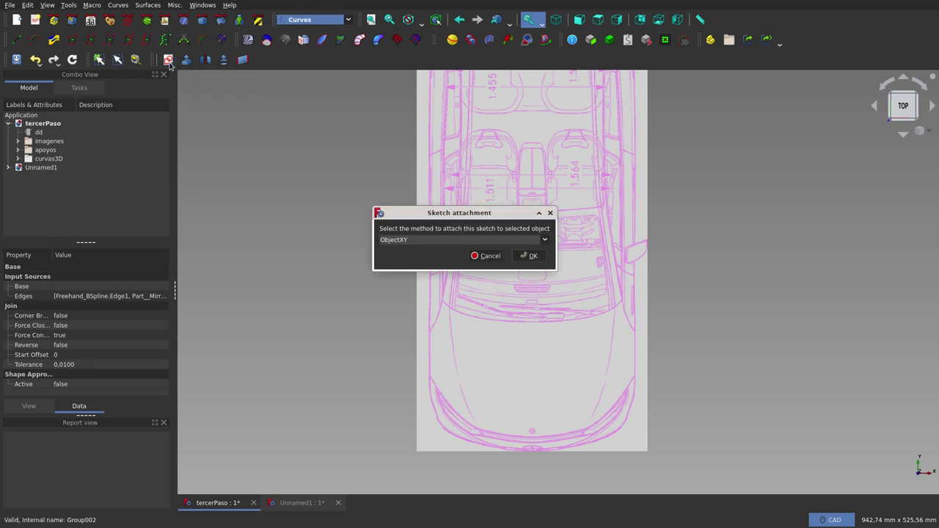
click(550, 213)
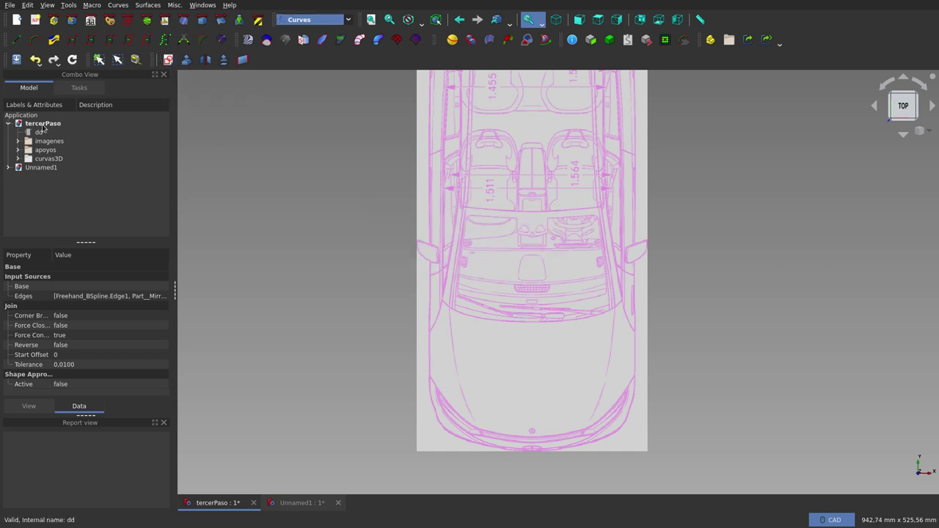
click(42, 125)
click(168, 60)
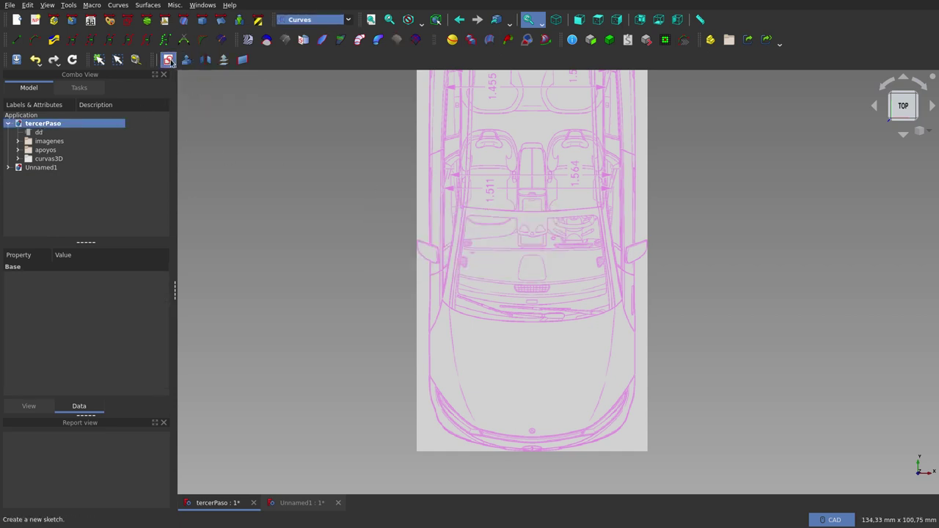
Confirm the sketch orientation and zoom in on the windshield base
click(490, 289)
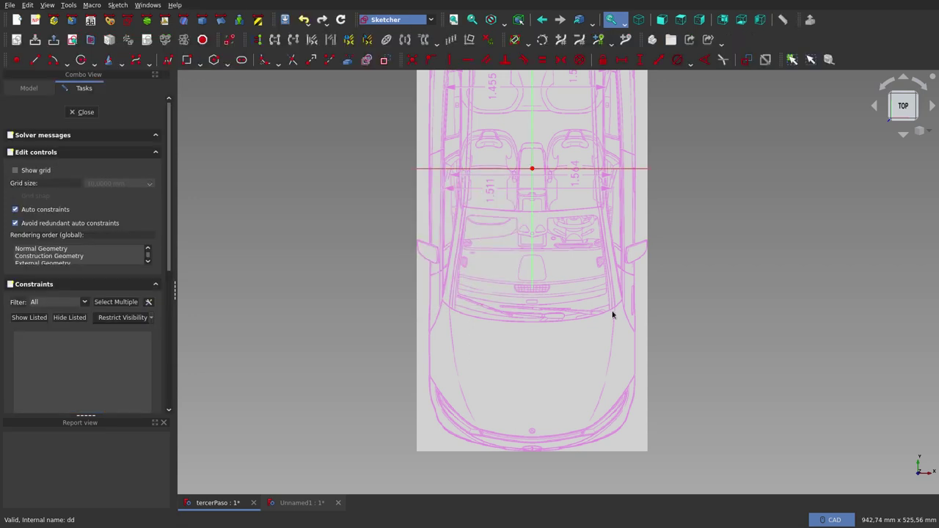
scroll(622, 318, up, 5)
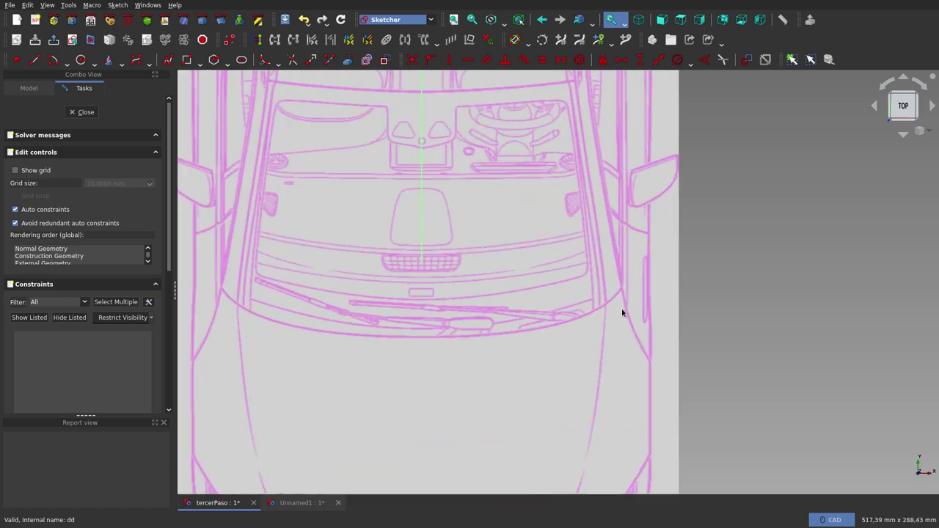
scroll(484, 402, up, 1)
scroll(421, 438, down, 1)
scroll(473, 424, up, 3)
scroll(473, 424, up, 2)
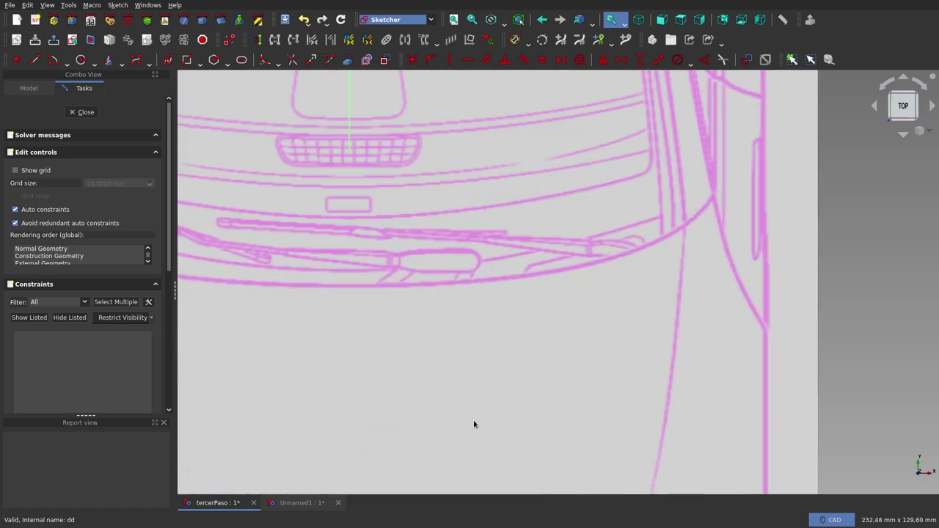
Place sketch points along the windshield base from its outer end to the centre axis
click(17, 60)
scroll(683, 262, up, 2)
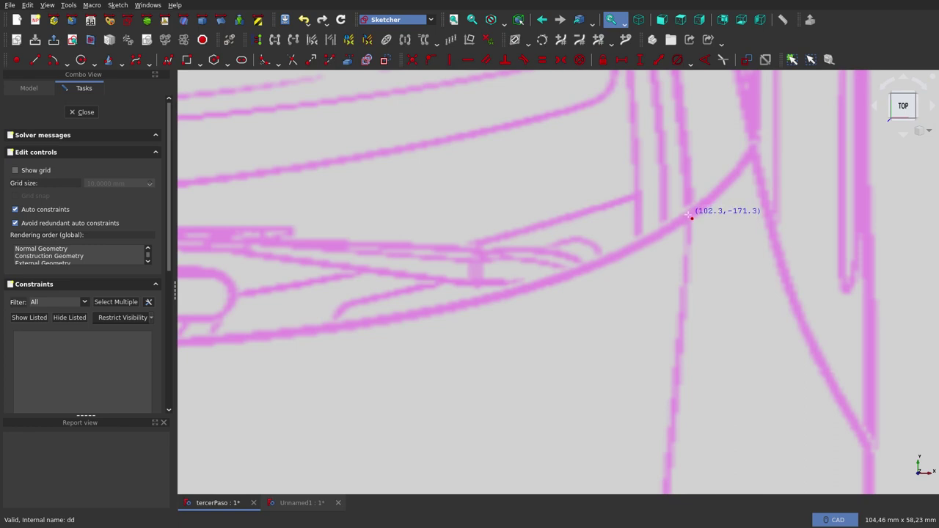
click(688, 214)
click(608, 262)
scroll(653, 285, down, 3)
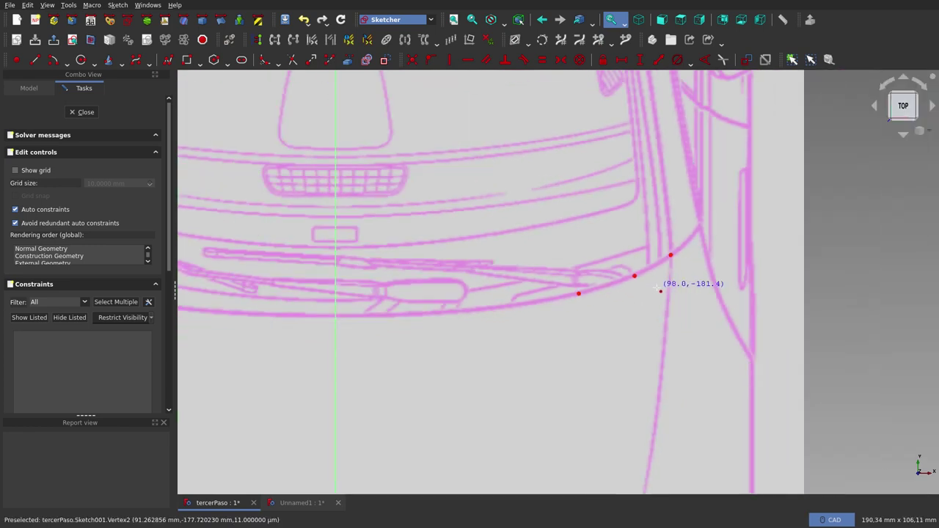
scroll(557, 323, down, 2)
scroll(546, 317, up, 4)
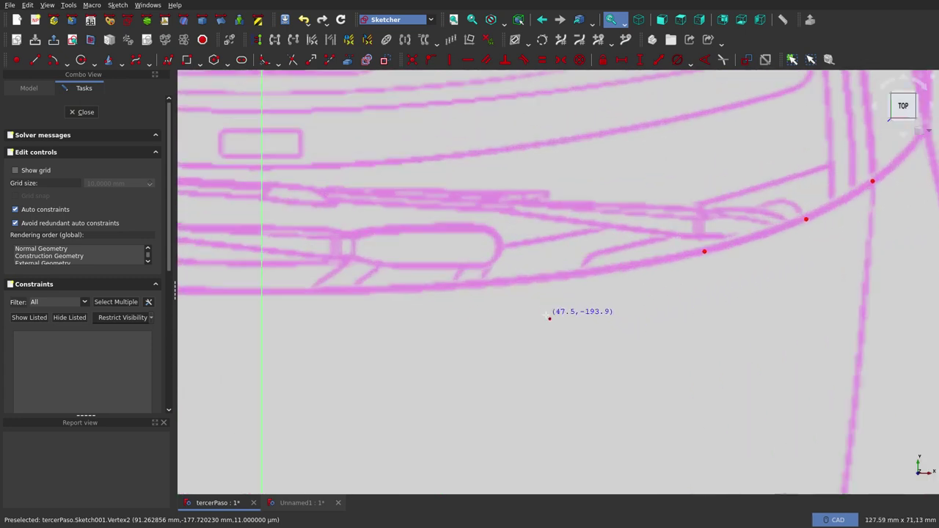
click(522, 280)
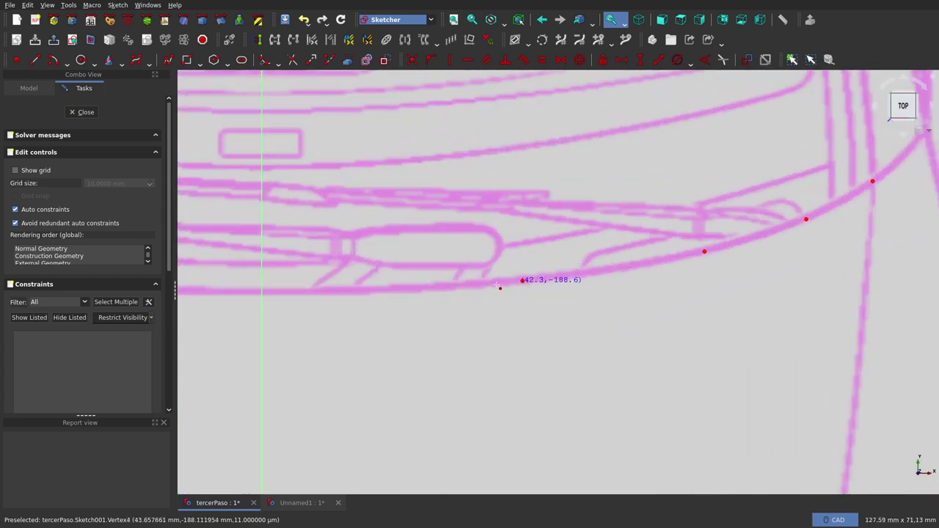
click(402, 289)
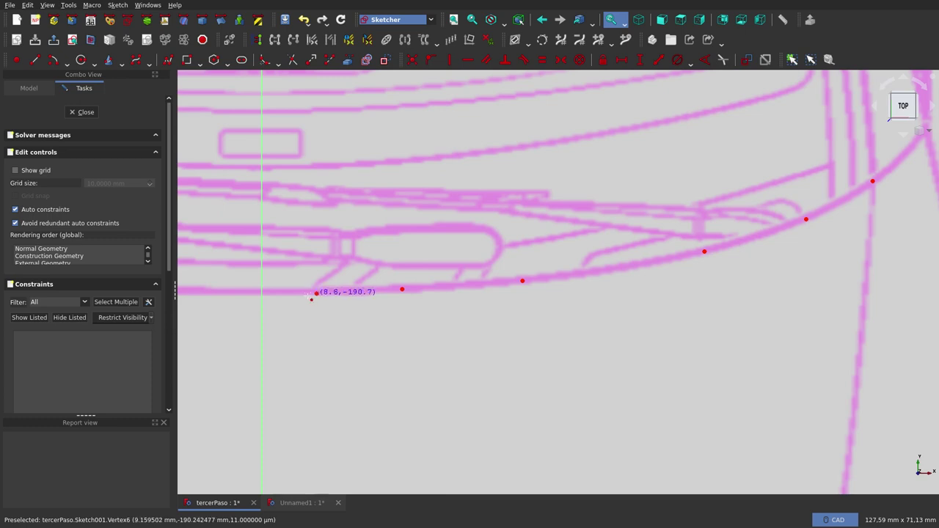
click(316, 293)
click(262, 294)
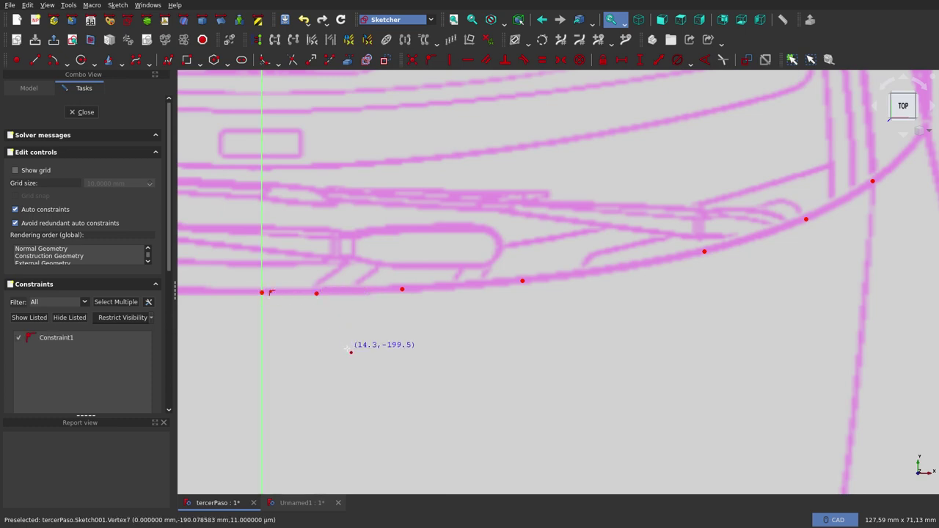
Turn all the sketch points into construction geometry and close Sketch001
scroll(574, 296, down, 1)
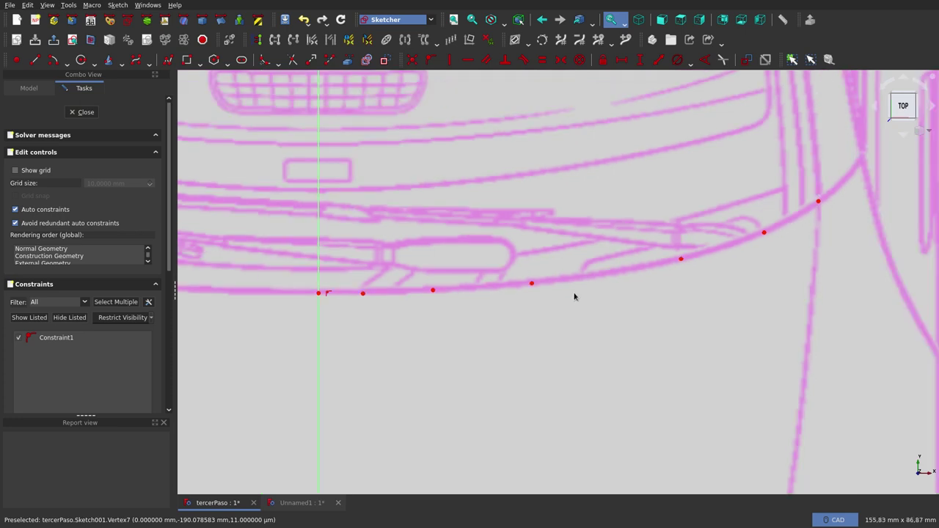
scroll(574, 296, down, 2)
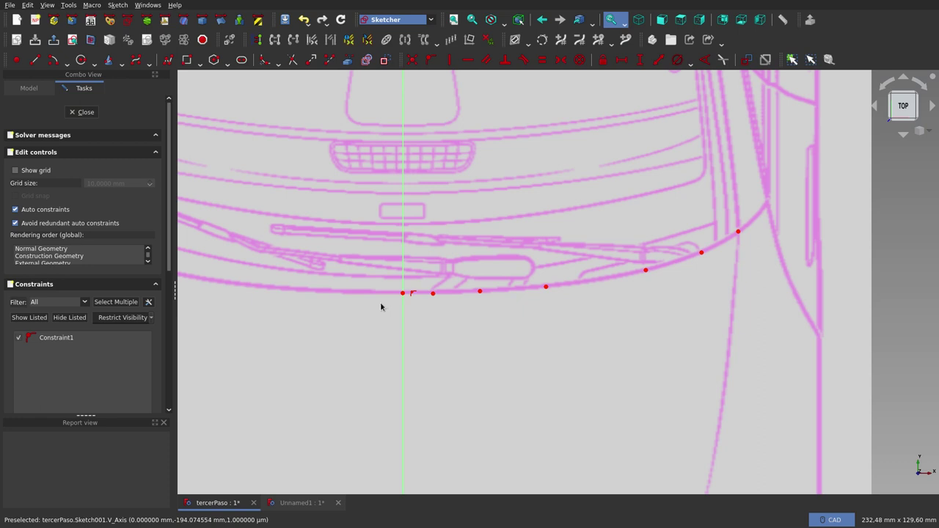
drag(383, 306, 763, 212)
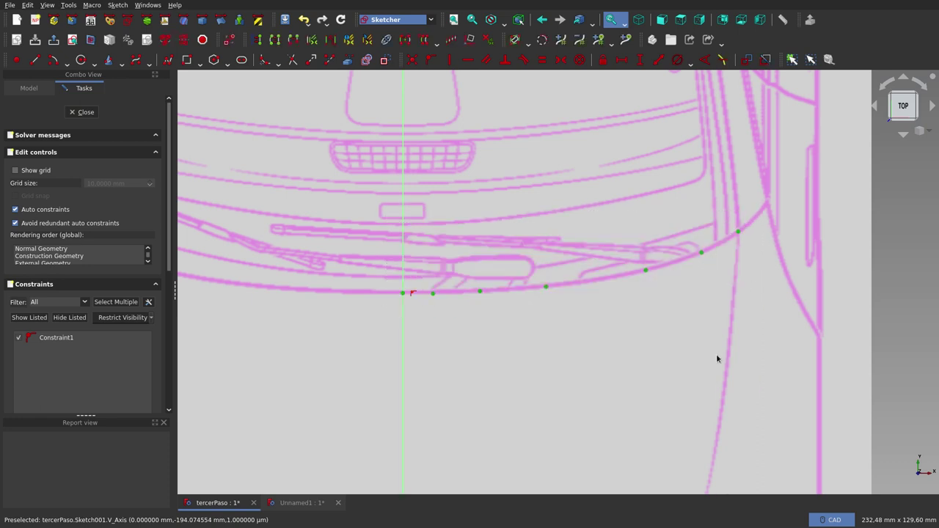
click(383, 60)
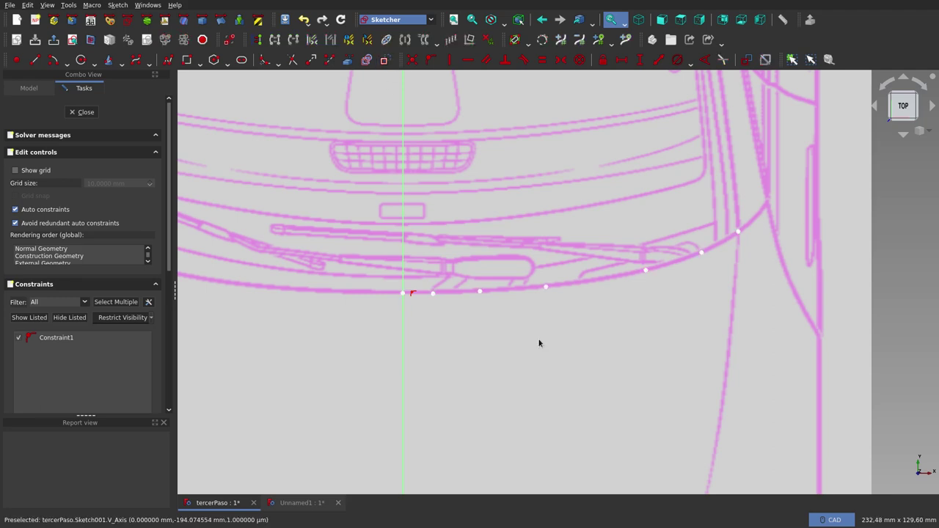
click(81, 111)
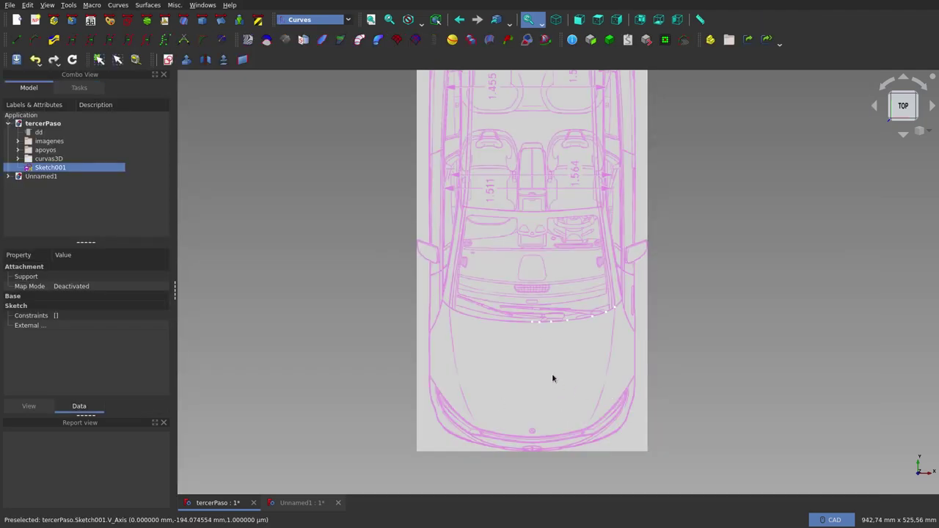
Open the Curves Extrude task for Sketch001, defaulting to 10 mm along the normal
middle_drag(587, 349, 568, 323)
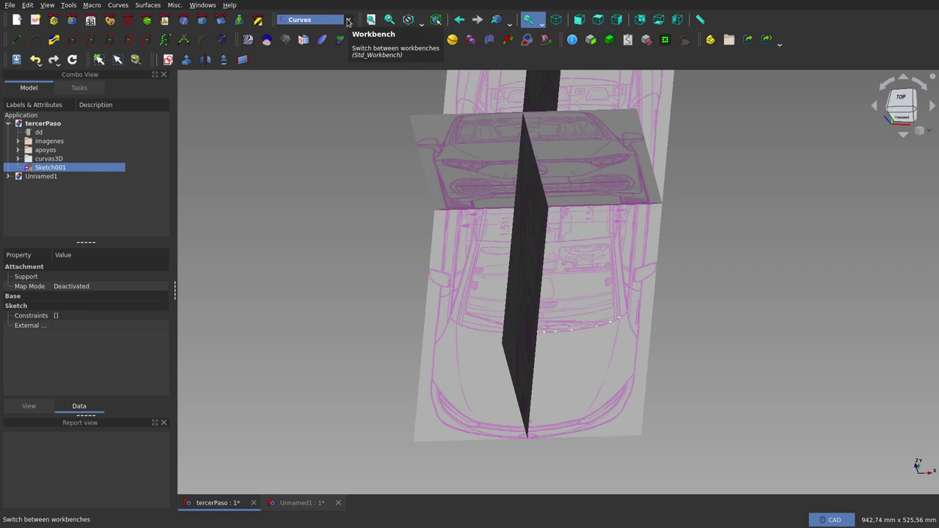
click(348, 21)
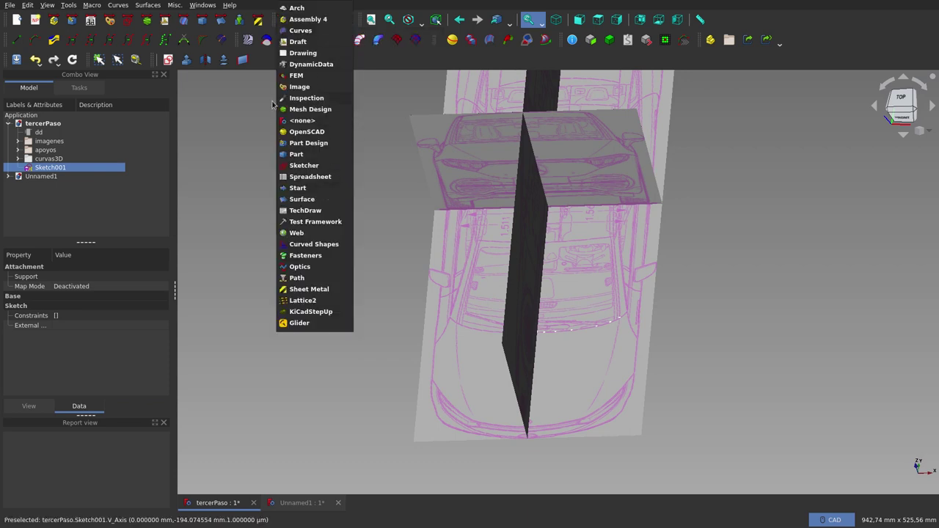
click(253, 125)
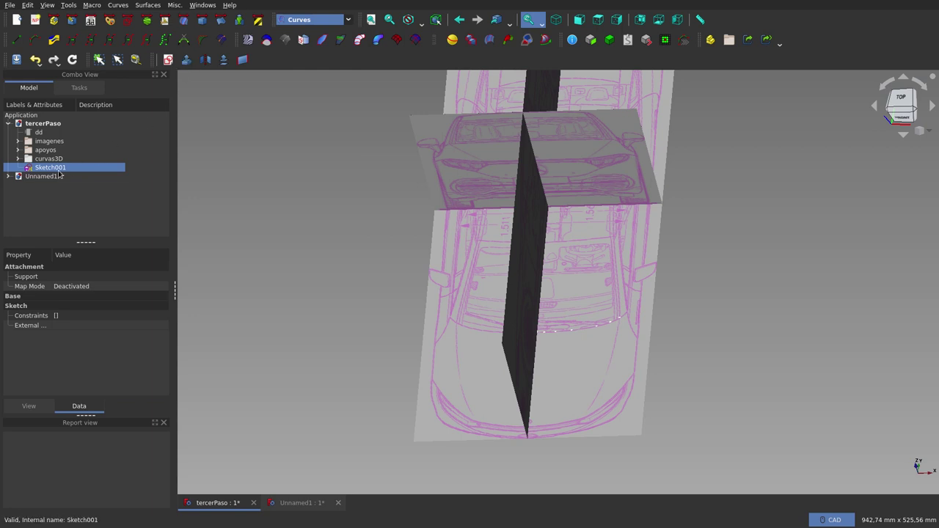
click(187, 61)
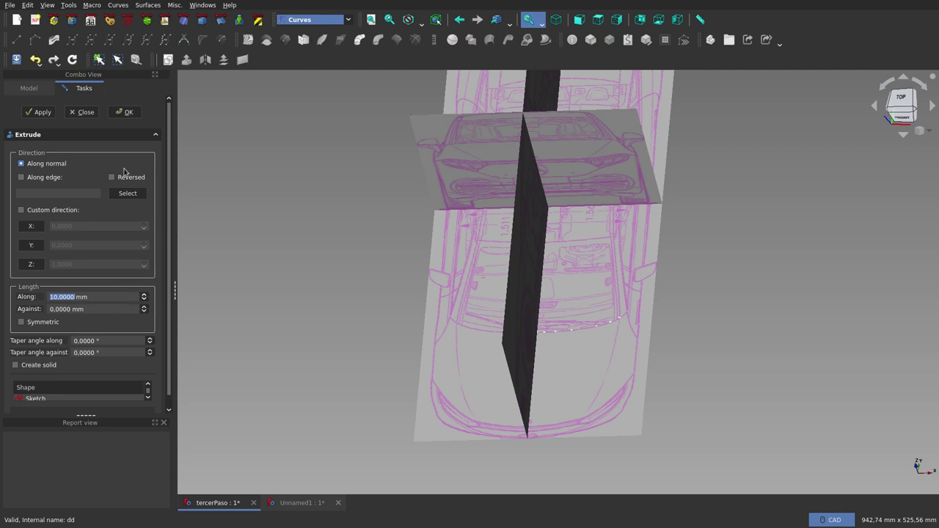
Create Extrude001 and drive its Length Fwd with the expression dd.ddAlto (205 mm)
click(129, 113)
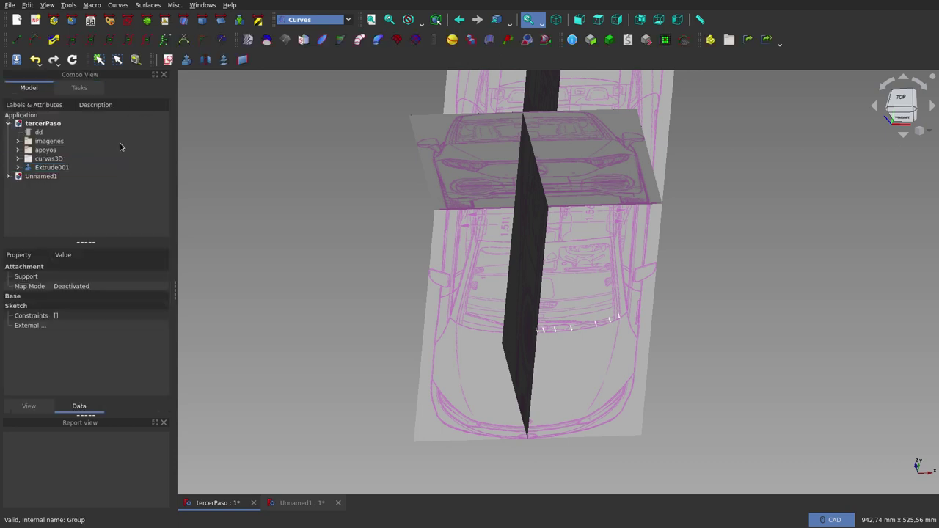
click(47, 170)
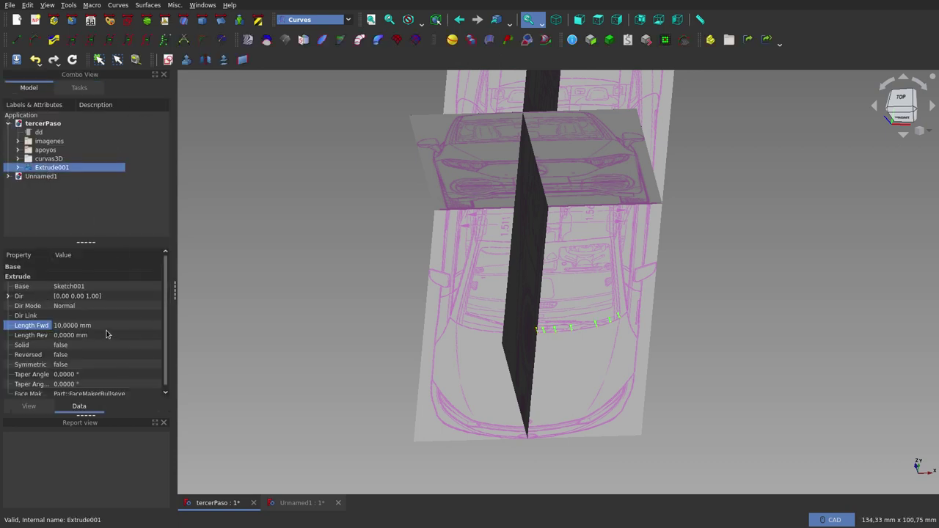
click(133, 328)
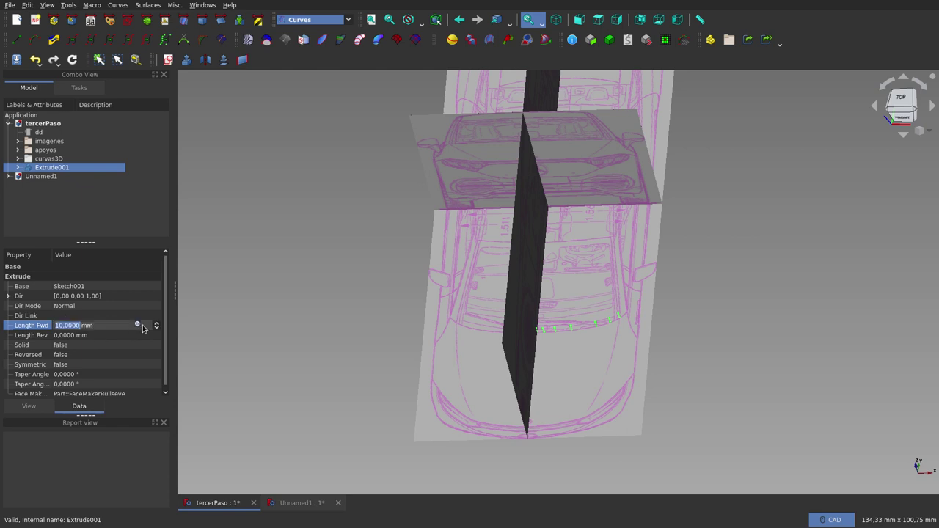
click(156, 325)
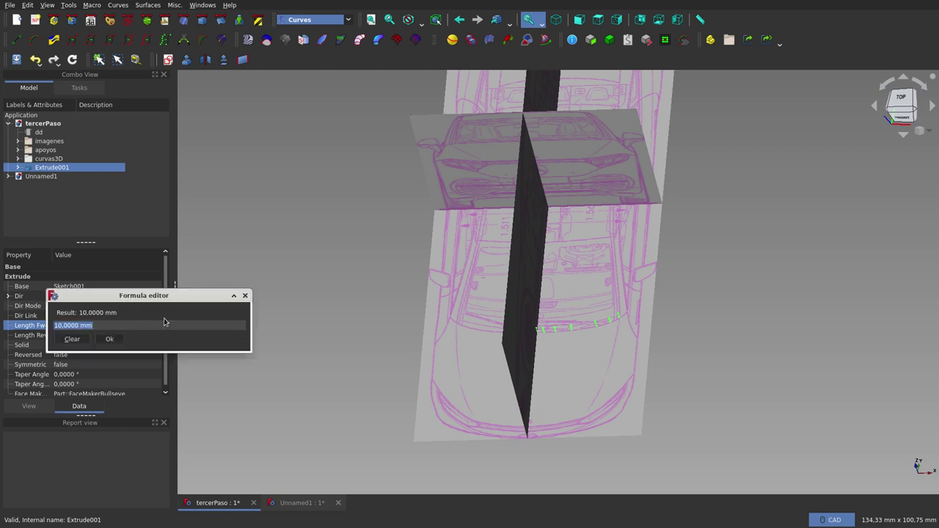
text(dd)
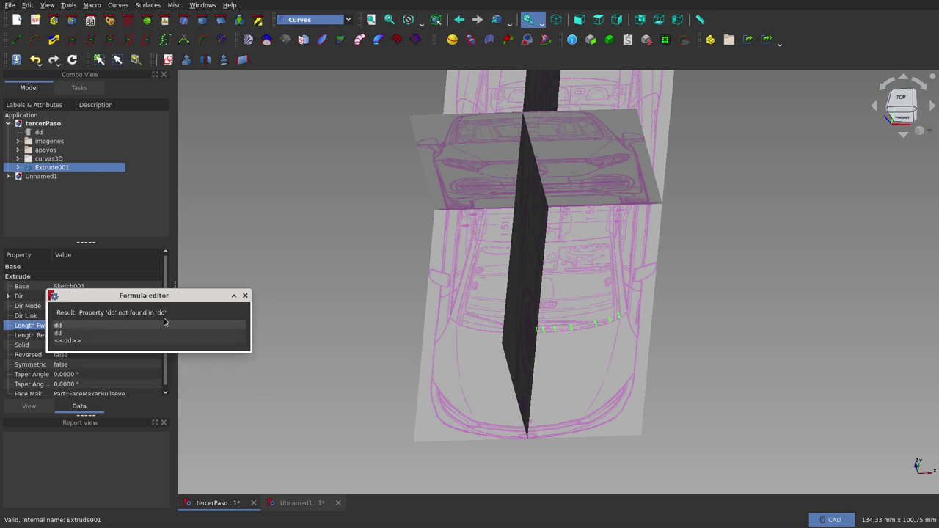
text(.)
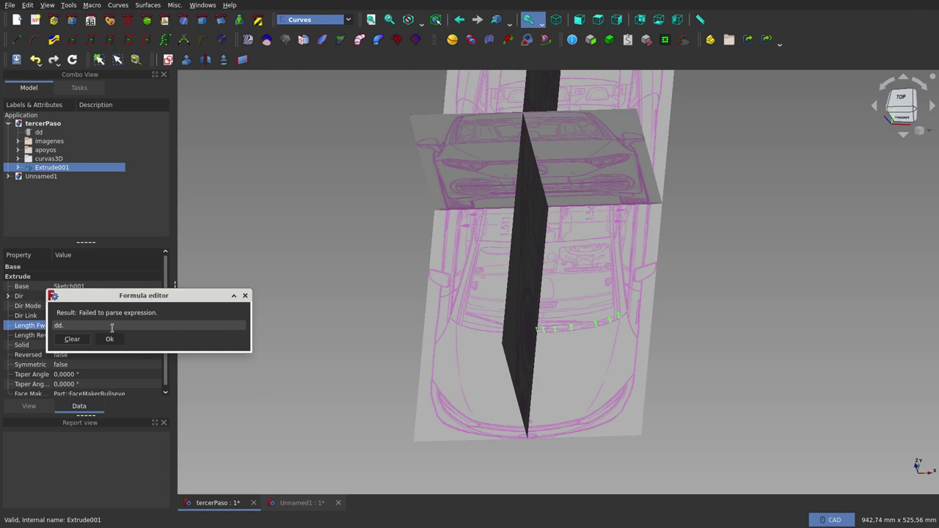
text(alt)
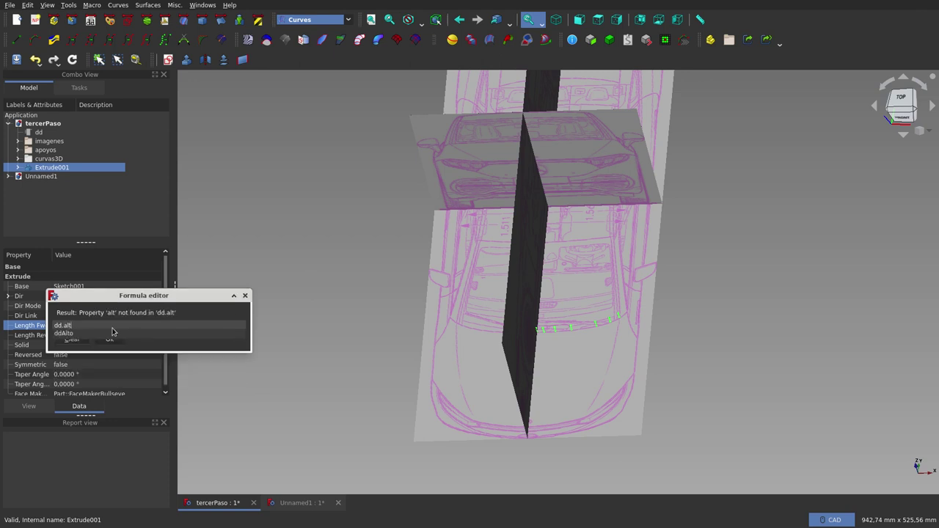
click(132, 334)
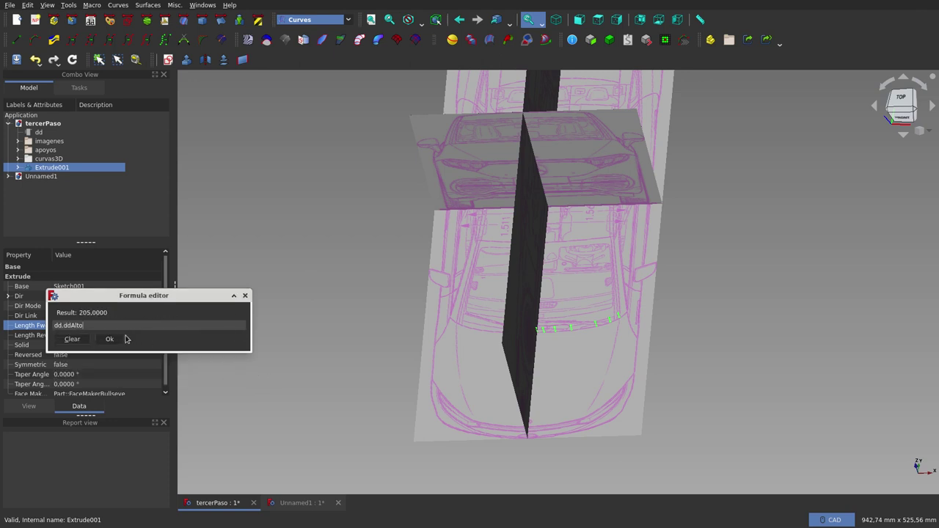
click(109, 340)
Deselect Extrude001, switch to the Front view and zoom in on the extrusion lines
click(380, 352)
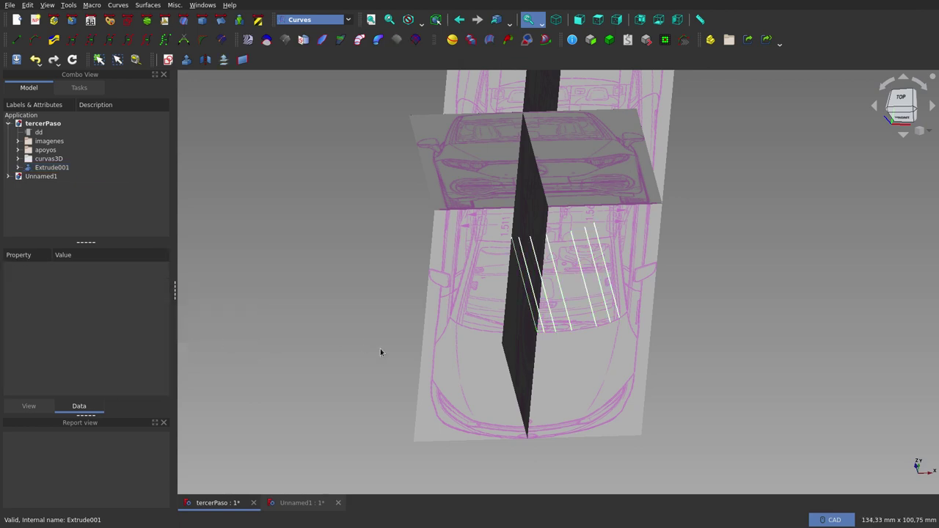
middle_drag(607, 356, 599, 360)
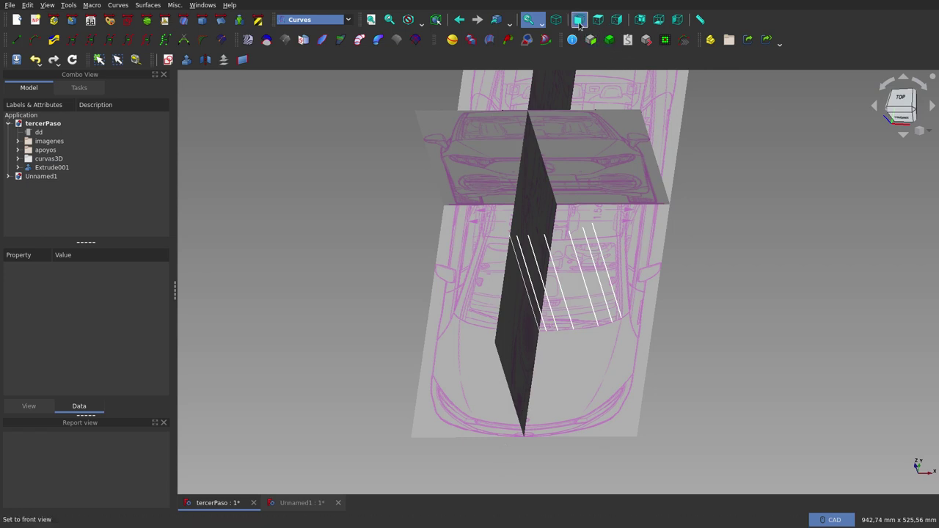
click(578, 22)
scroll(571, 228, up, 2)
scroll(571, 223, up, 2)
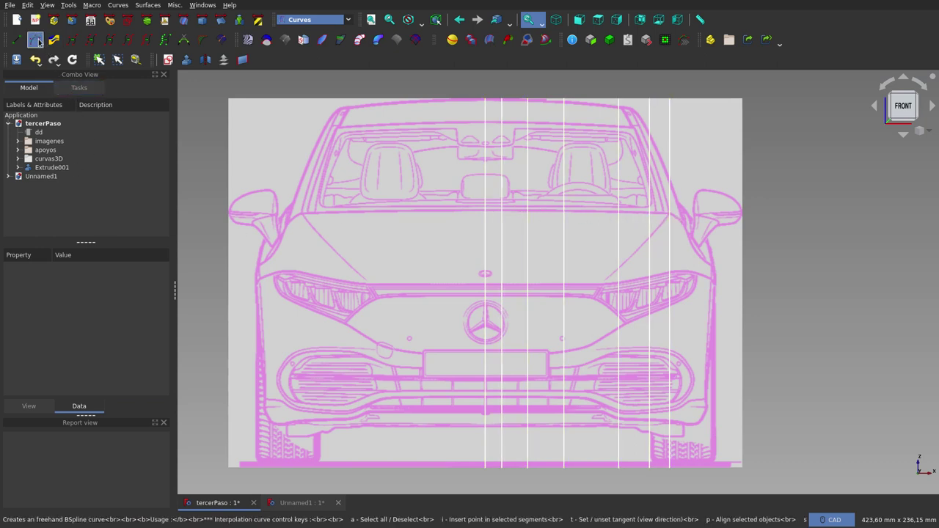
scroll(500, 215, up, 5)
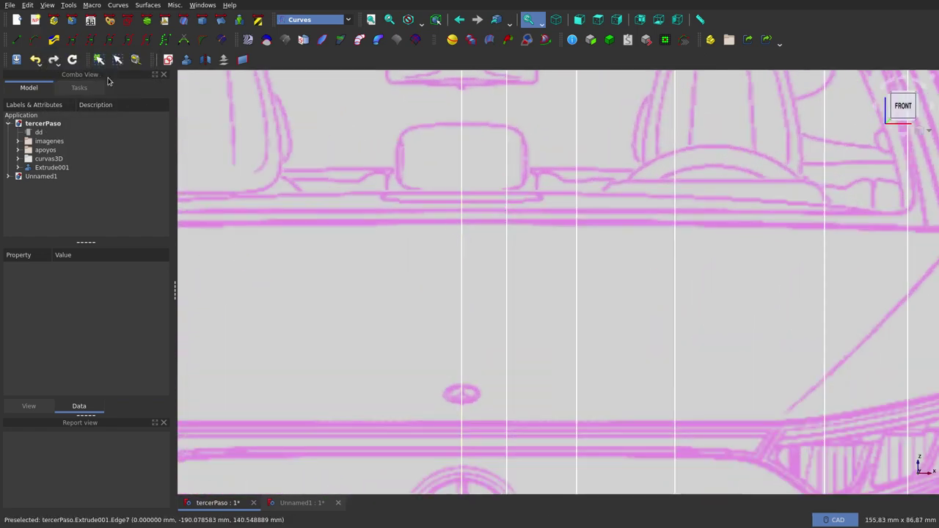
Ctrl-select all seven vertical lines of Extrude001 rising from the windshield base
click(461, 222)
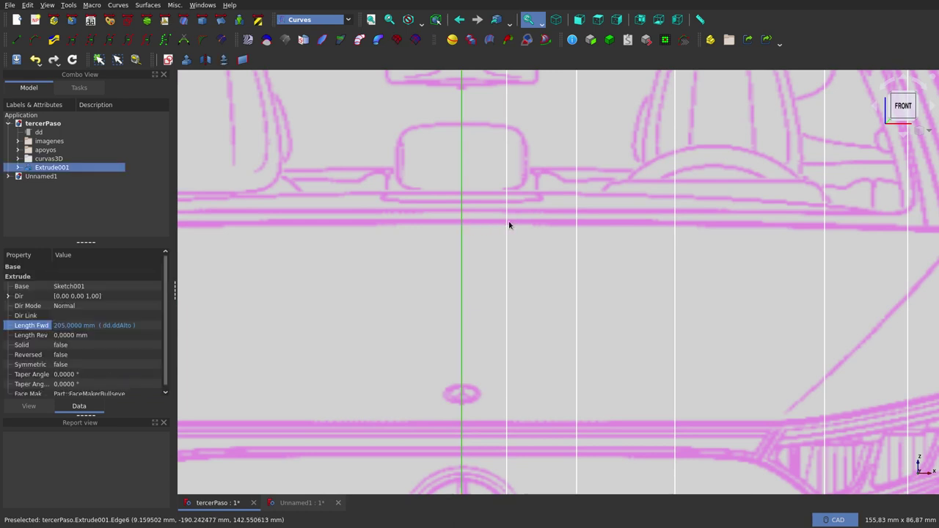
ctrl+click(507, 223)
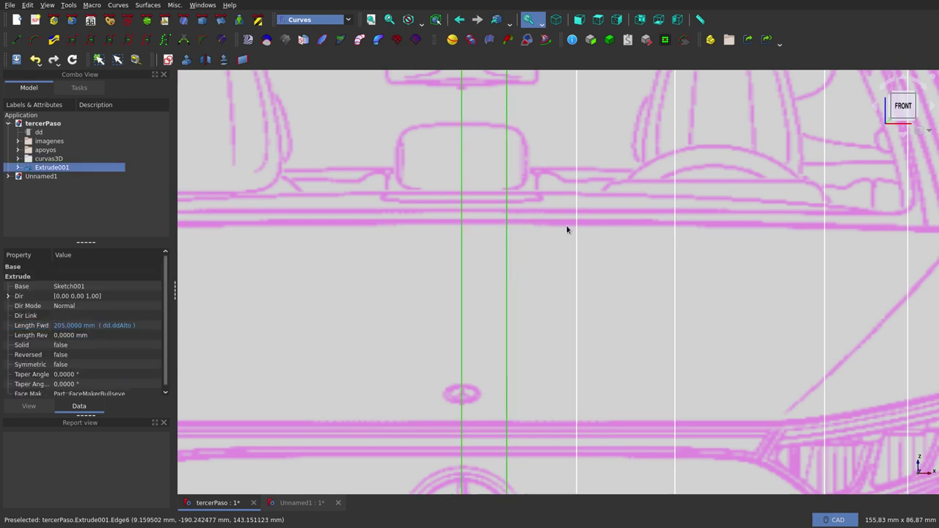
ctrl+click(577, 226)
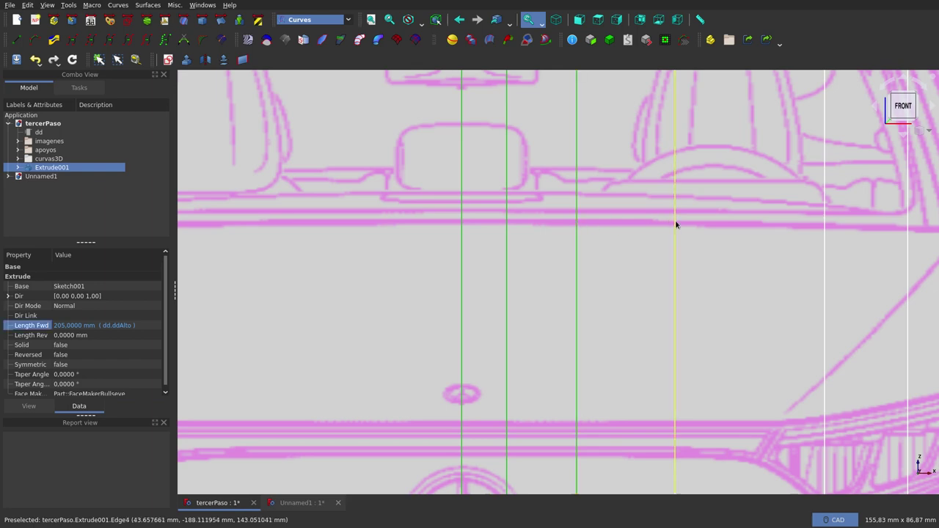
ctrl+click(675, 225)
scroll(641, 254, down, 3)
scroll(664, 245, up, 2)
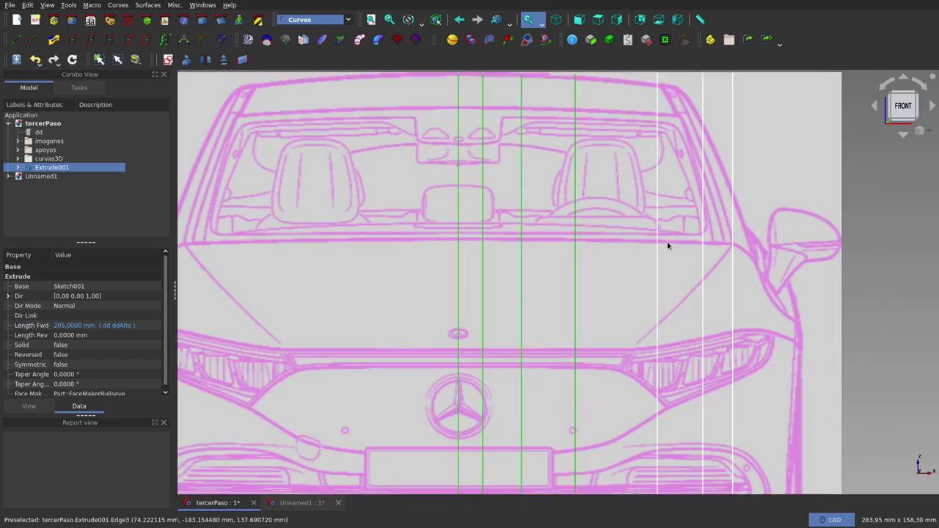
scroll(661, 245, up, 1)
ctrl+click(651, 241)
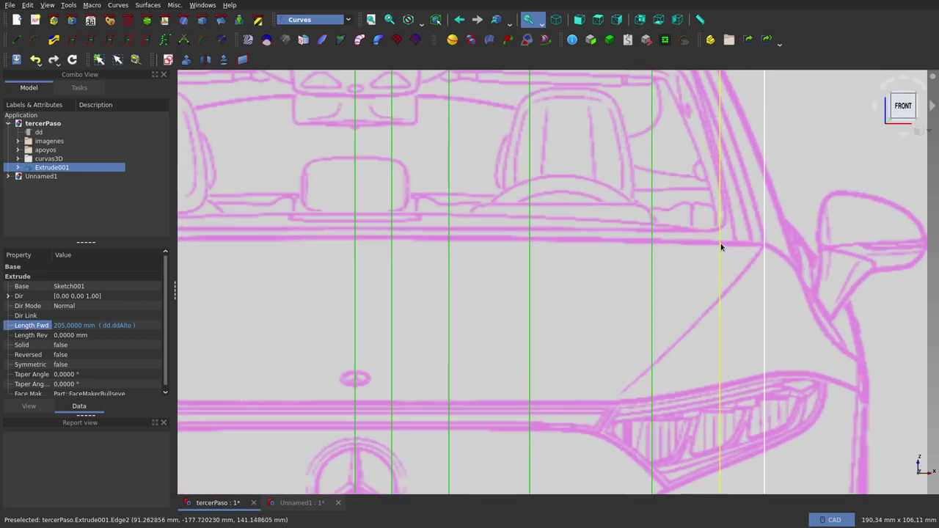
ctrl+click(720, 242)
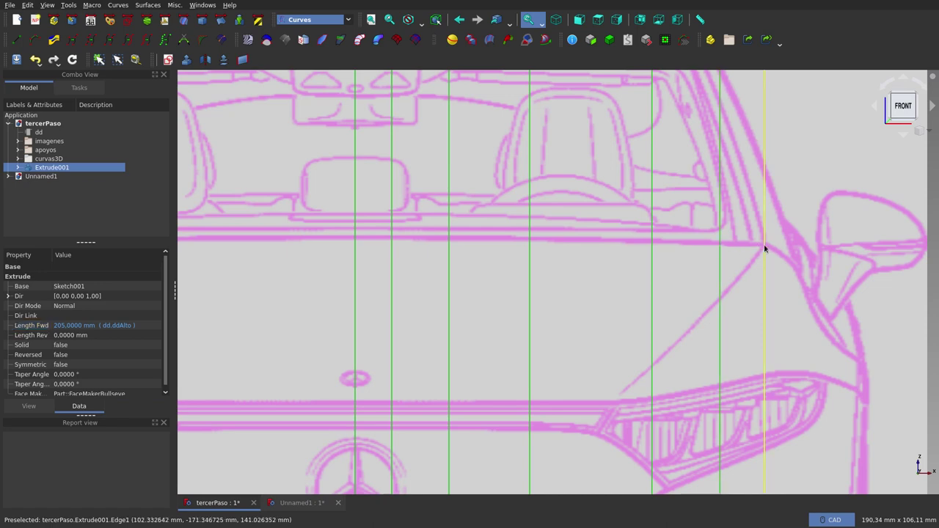
ctrl+click(764, 262)
scroll(601, 312, down, 4)
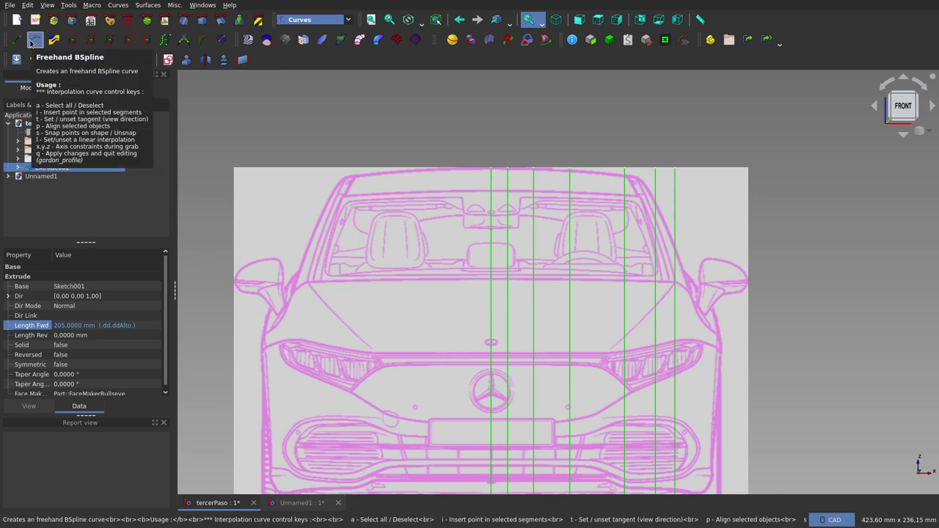
Create Freehand_BSpline001 through the selected lines, hide Extrude001 and move it into a group
click(31, 41)
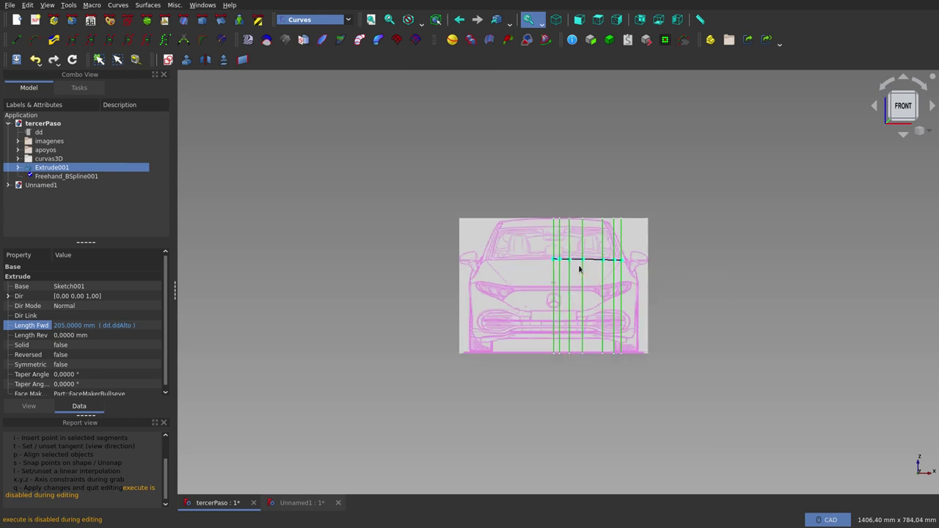
scroll(579, 270, up, 5)
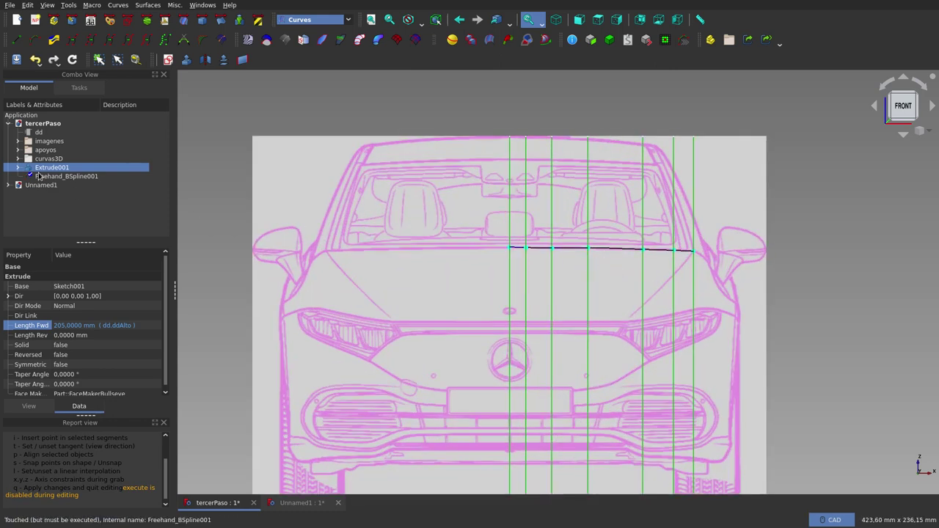
key(space)
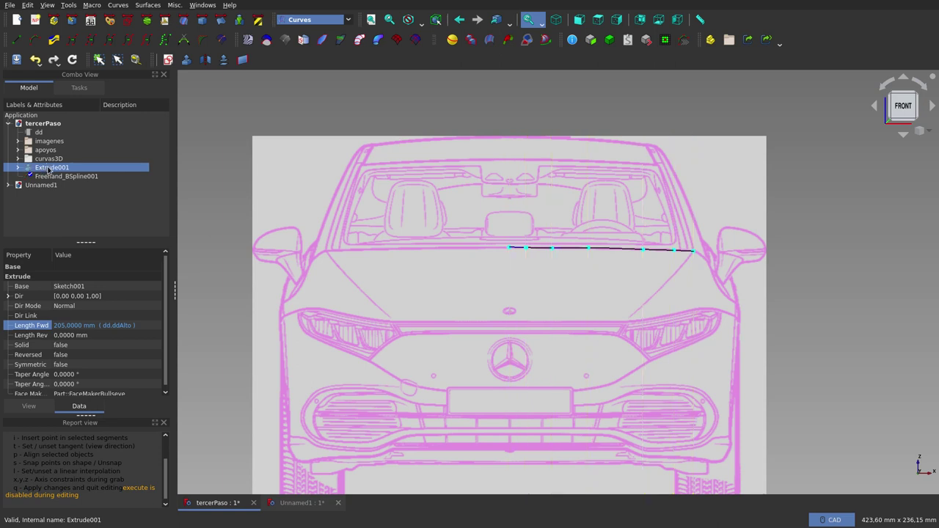
drag(48, 170, 52, 152)
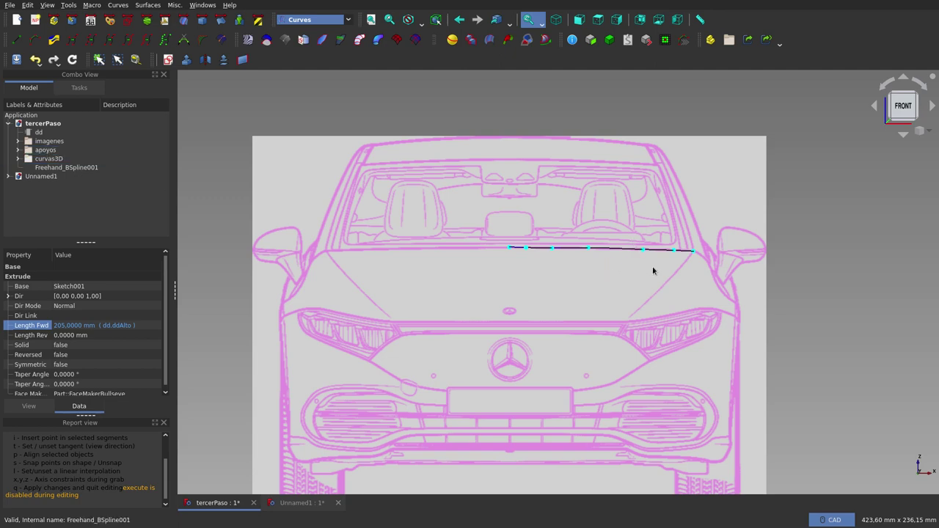
scroll(652, 268, up, 1)
scroll(652, 268, down, 1)
Switch from the Top view to the Right view and zoom in on the B-spline
click(598, 19)
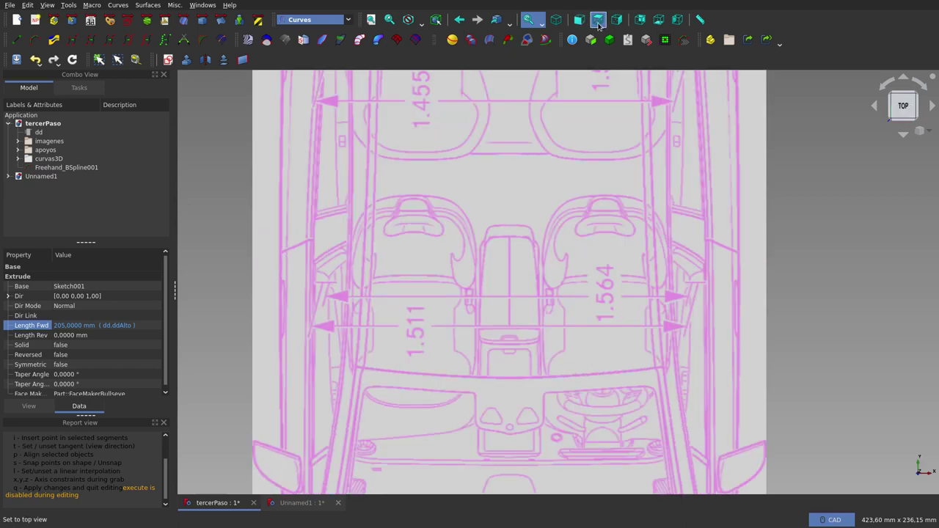
scroll(586, 118, down, 5)
scroll(575, 338, up, 5)
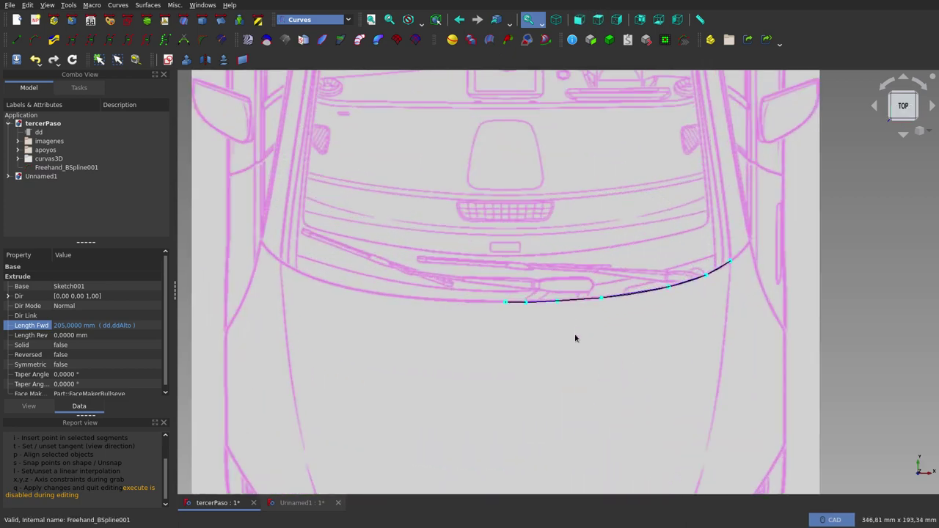
scroll(575, 338, down, 3)
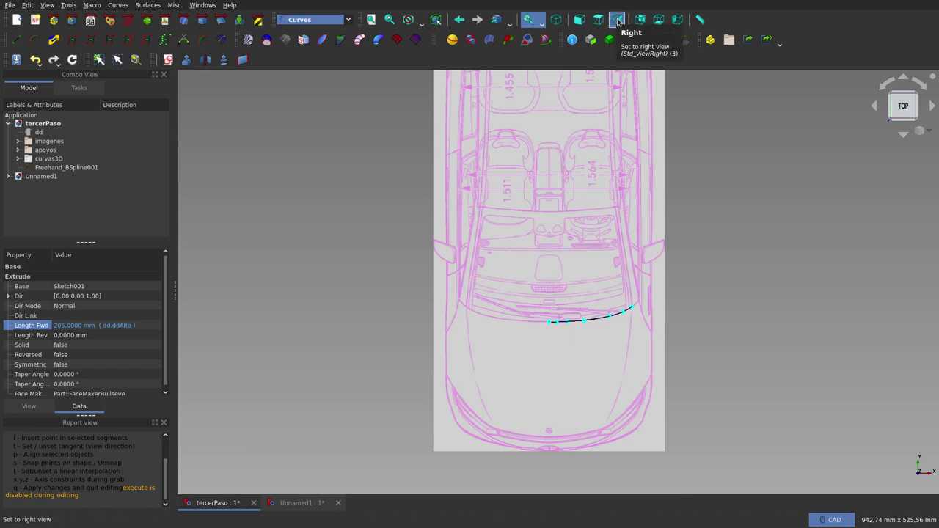
click(617, 22)
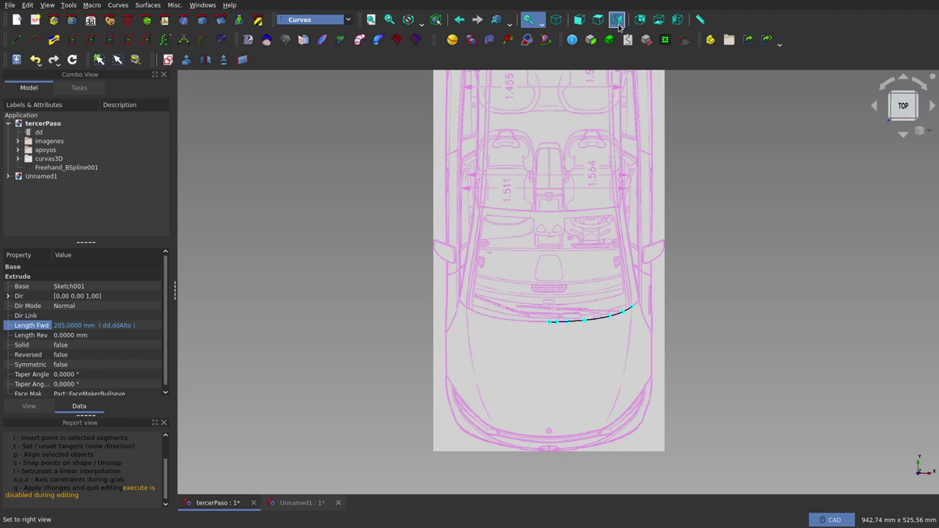
click(617, 22)
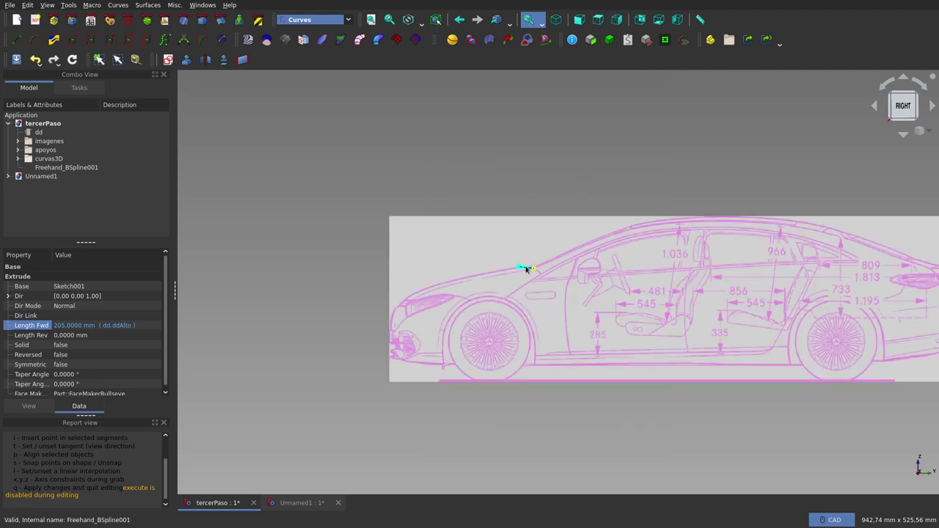
scroll(524, 266, up, 3)
scroll(524, 266, up, 3)
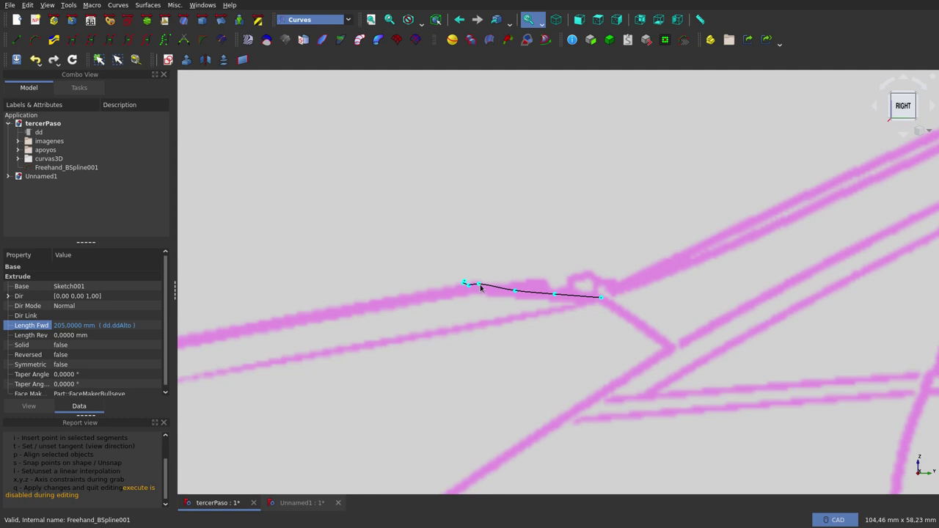
scroll(480, 294, up, 2)
scroll(479, 293, up, 2)
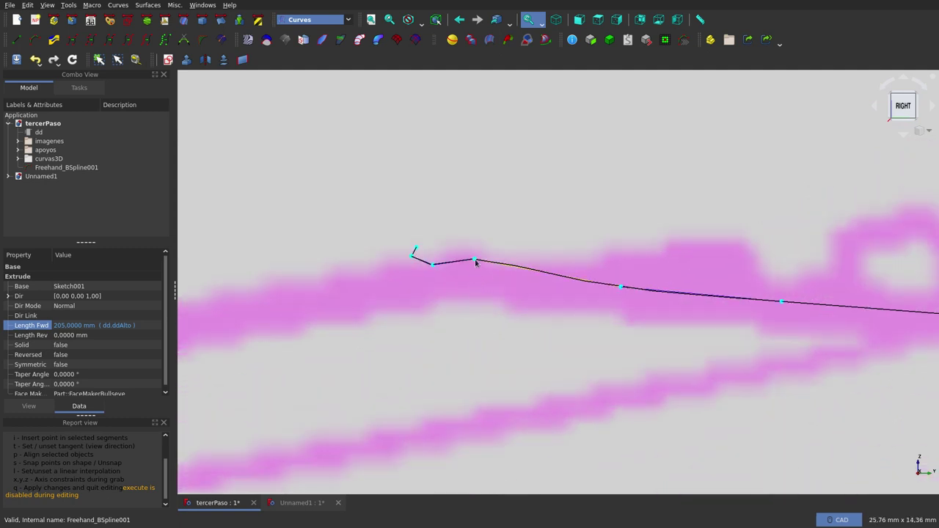
Drag the B-spline's middle control point down onto the hood line of the side blueprint
drag(475, 263, 476, 278)
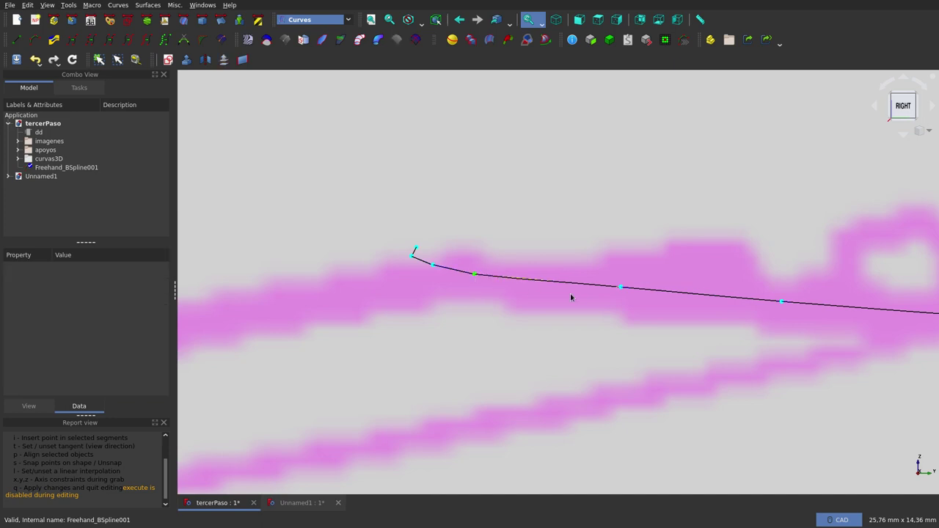
scroll(484, 308, down, 1)
scroll(469, 316, down, 1)
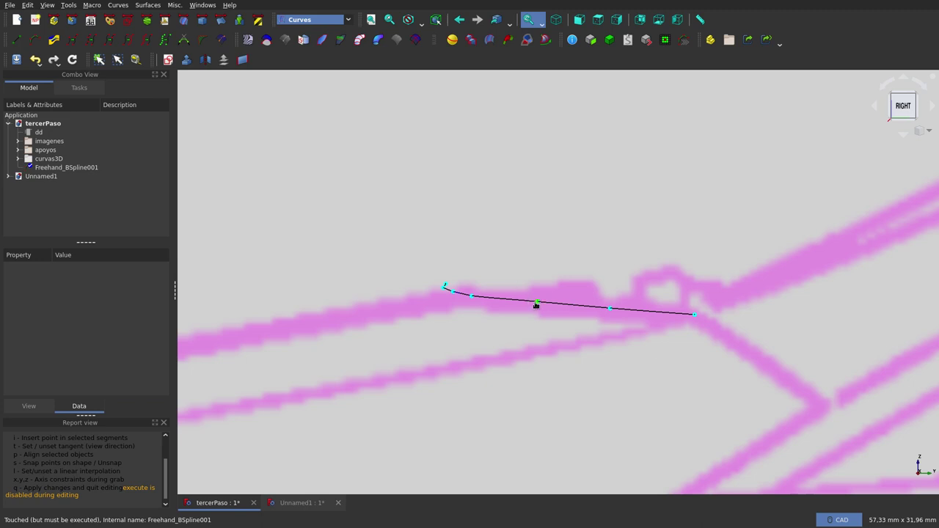
drag(536, 305, 534, 307)
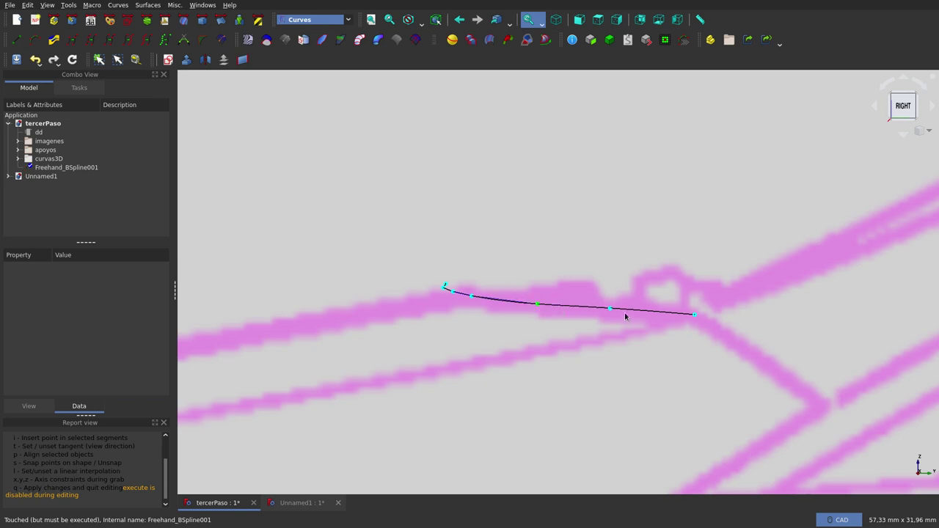
scroll(600, 306, down, 2)
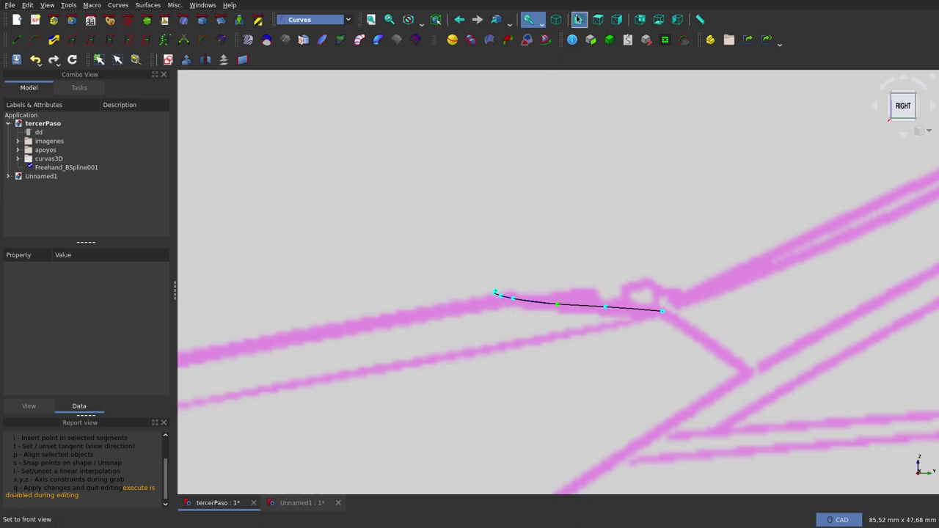
Check the windshield base curve against the blueprints in the Top, Right and Front views
click(578, 23)
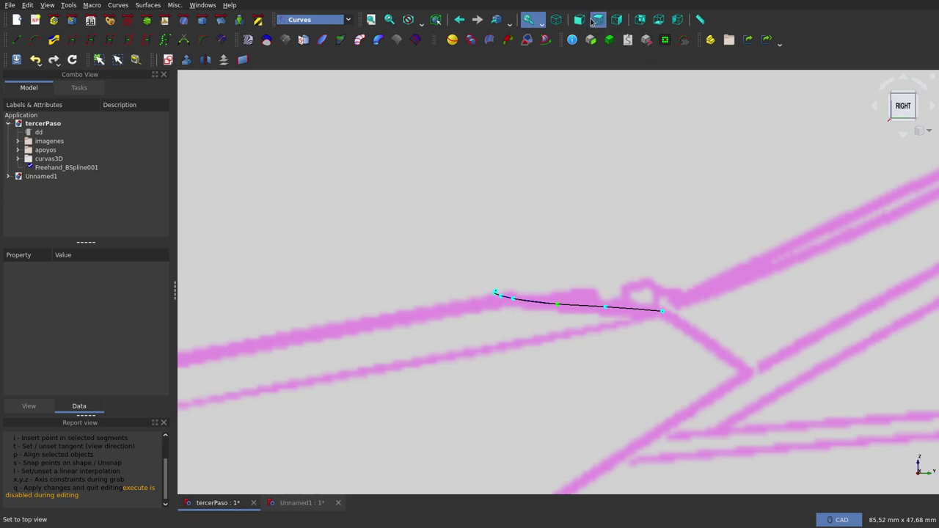
scroll(506, 383, down, 2)
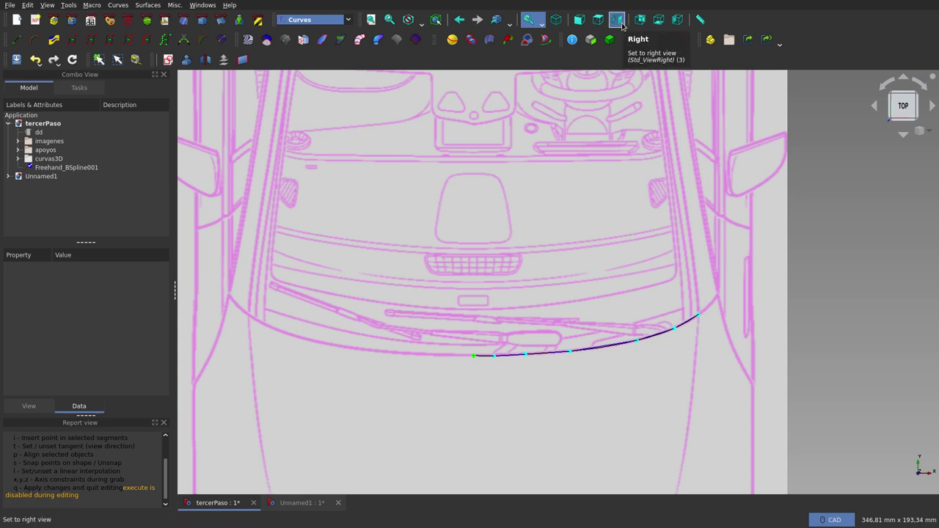
click(617, 21)
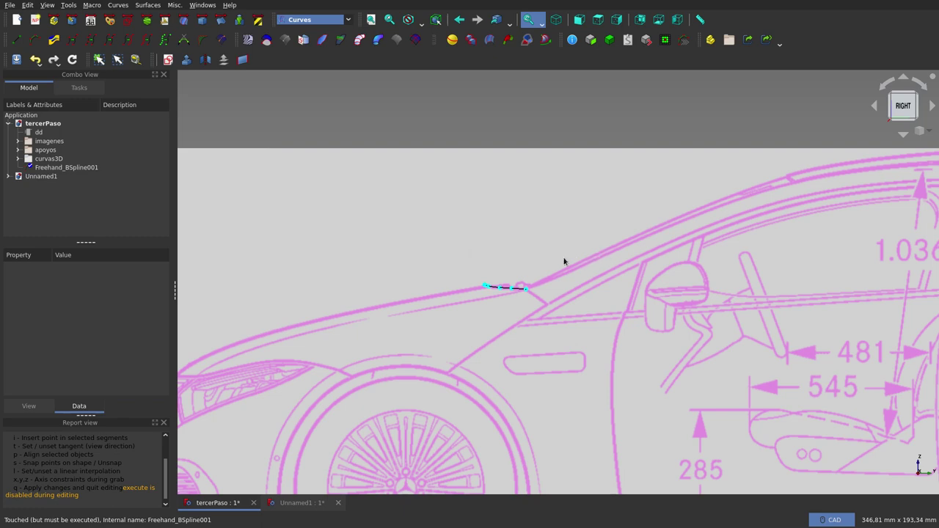
middle_drag(449, 296, 635, 320)
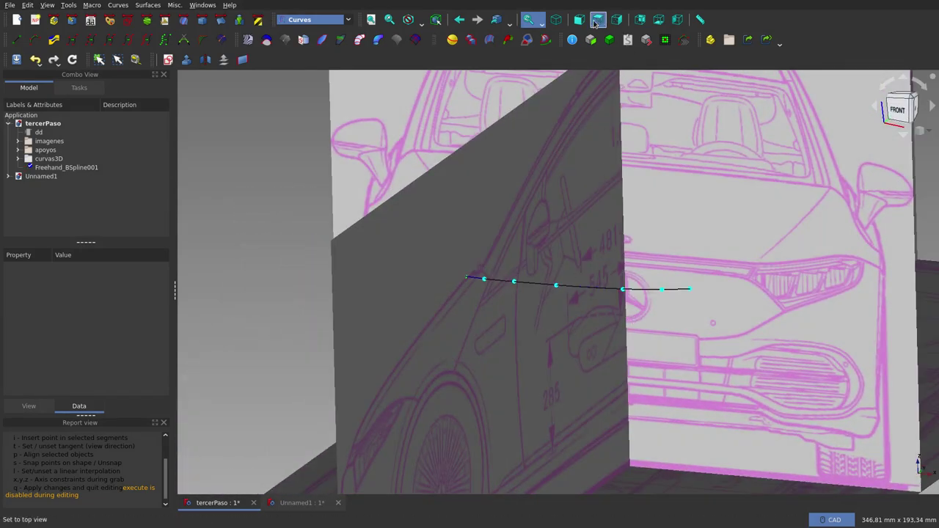
click(579, 20)
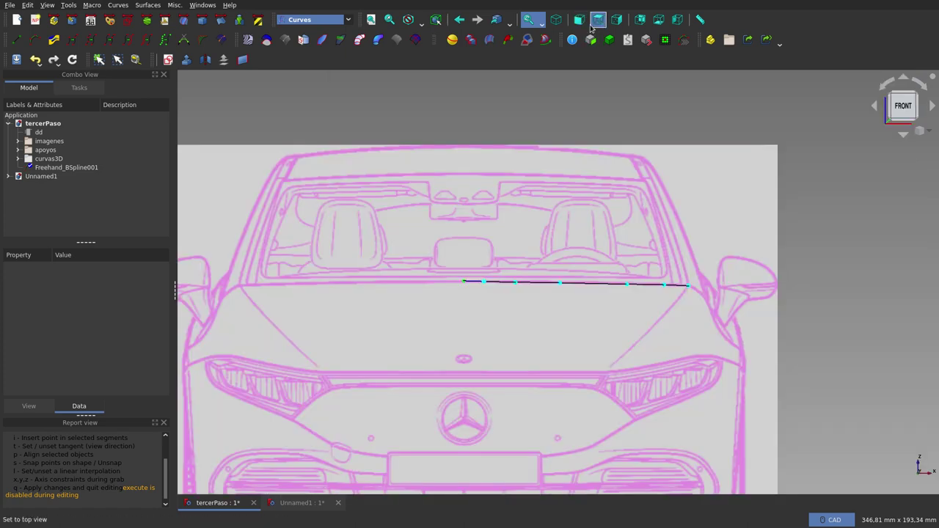
click(616, 20)
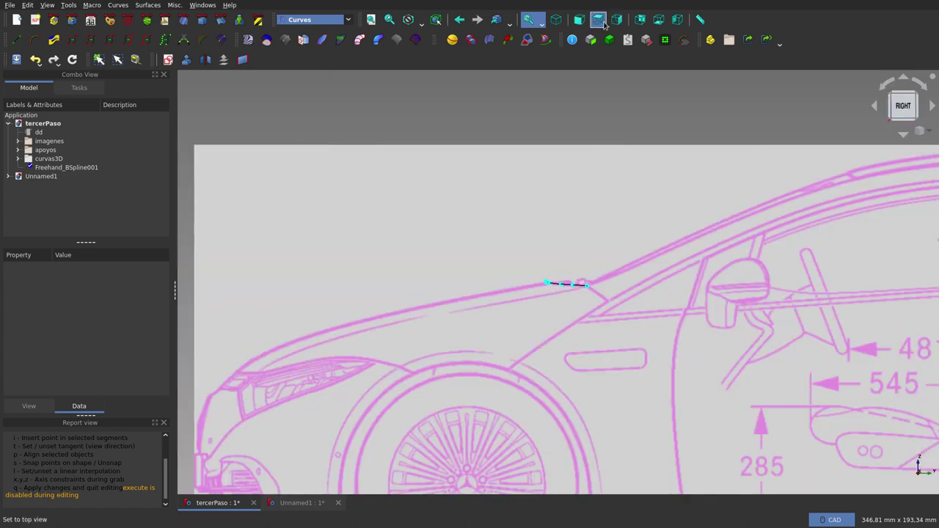
click(597, 20)
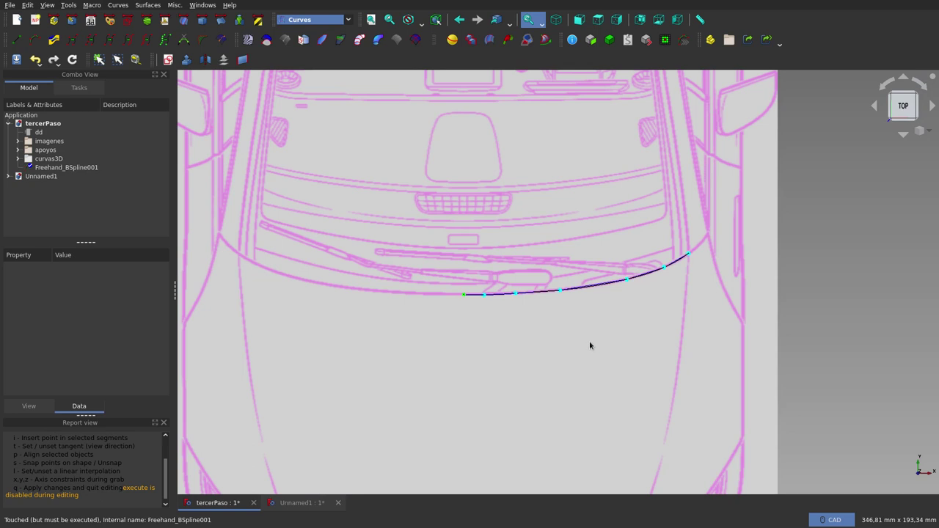
Finish editing the curve, inspect it in 3D, and drag Freehand_BSpline001 toward the curvas3D group
key(q)
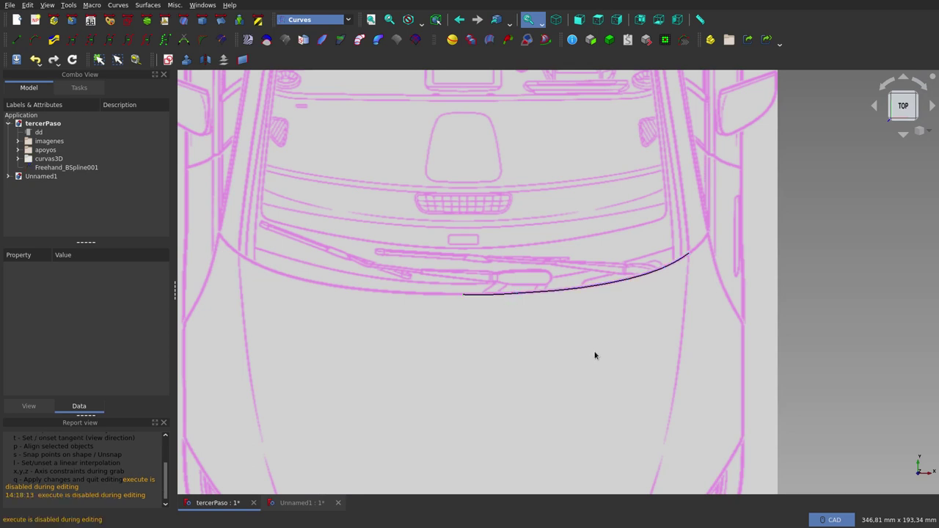
mouse_move(595, 354)
middle_down()
mouse_move(606, 362)
mouse_move(562, 335)
mouse_move(550, 295)
mouse_move(523, 308)
middle_up()
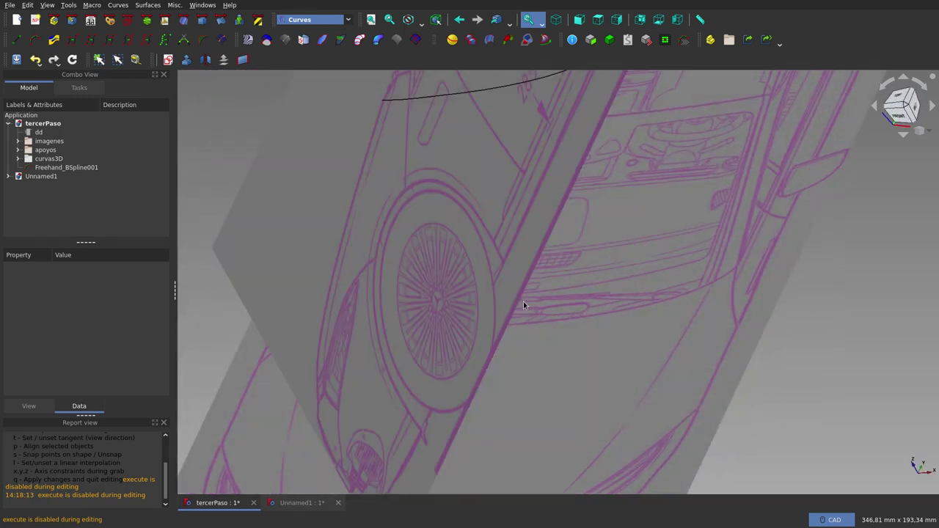
scroll(506, 293, down, 5)
mouse_move(496, 252)
middle_down()
mouse_move(464, 210)
mouse_move(513, 178)
mouse_move(628, 269)
mouse_move(624, 305)
mouse_move(492, 284)
mouse_move(433, 285)
middle_up()
mouse_move(442, 246)
middle_down()
mouse_move(533, 269)
mouse_move(601, 267)
mouse_move(597, 223)
middle_up()
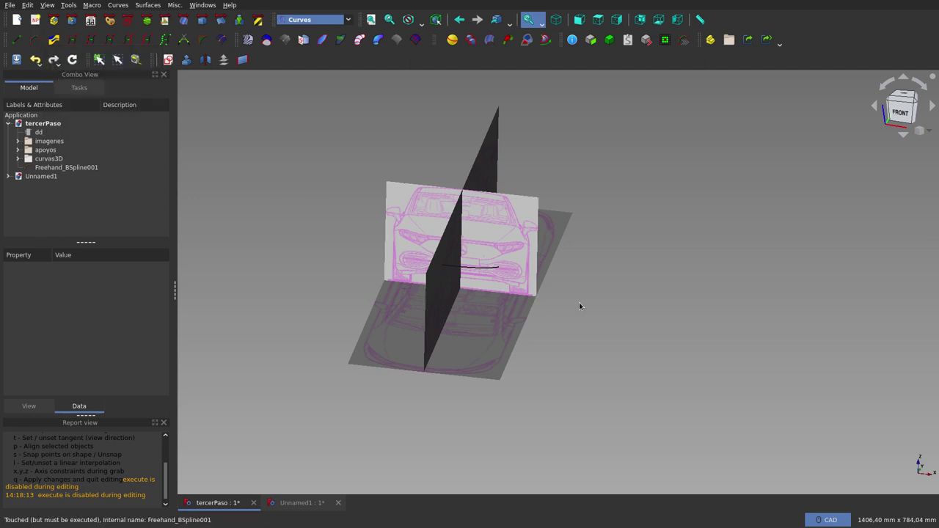
mouse_move(603, 325)
middle_down()
mouse_move(565, 311)
mouse_move(606, 327)
mouse_move(591, 345)
mouse_move(564, 338)
middle_up()
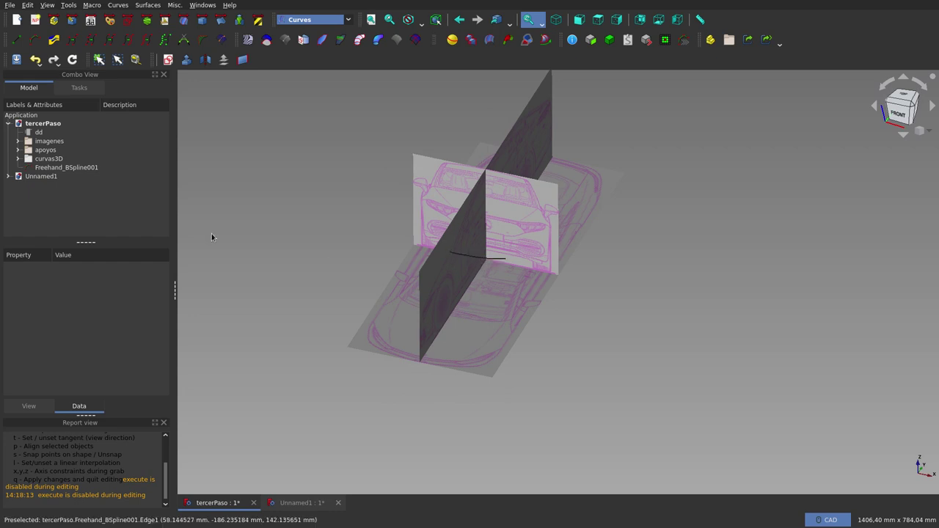
drag(59, 168, 55, 159)
Drop the curve into curvas3D, select Freehand_BSpline001 in the Curves workbench, and switch to isometric view
click(300, 255)
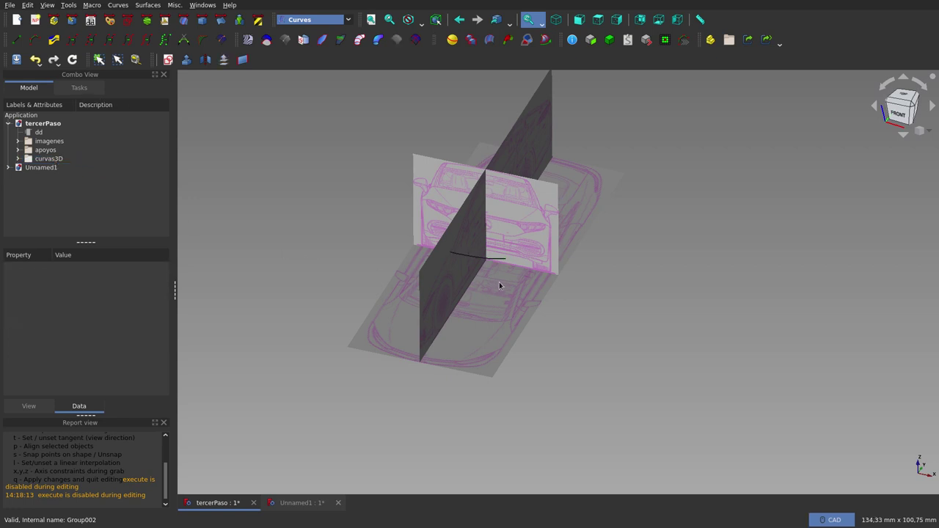
click(494, 261)
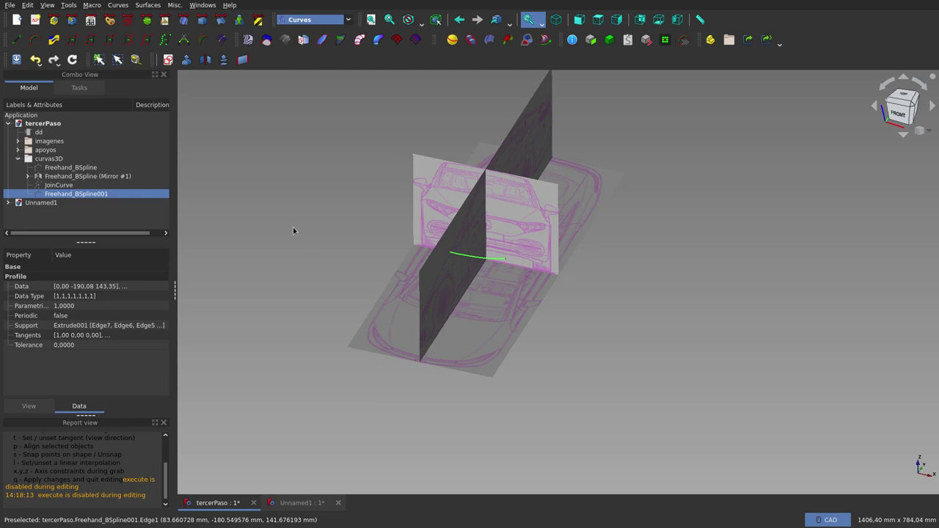
click(349, 20)
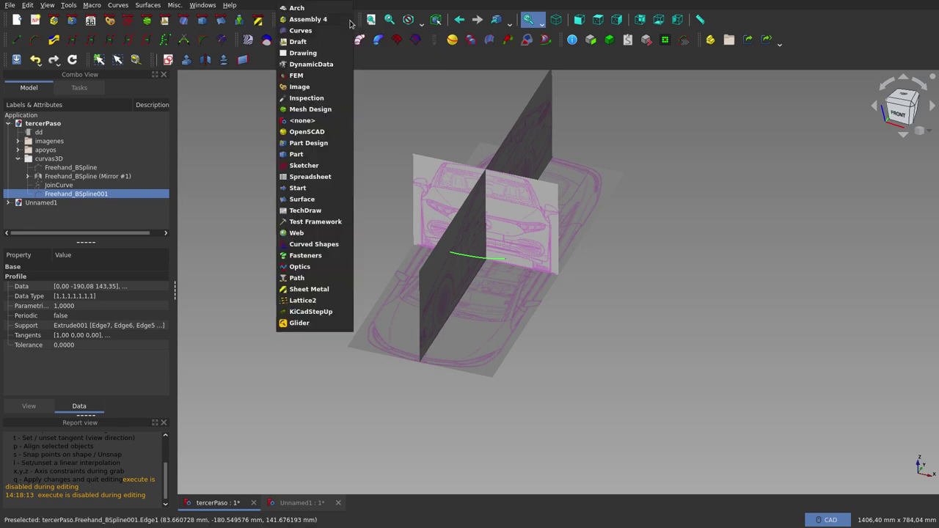
click(409, 114)
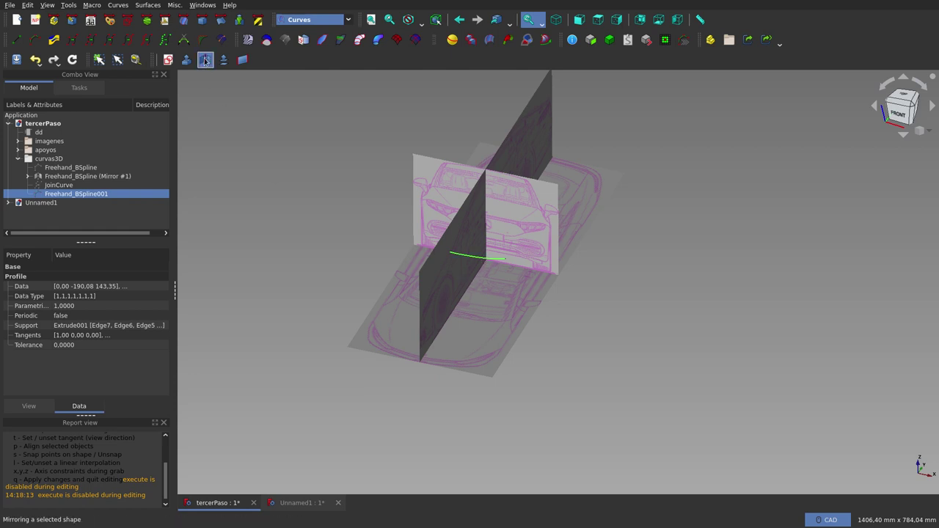
key(0)
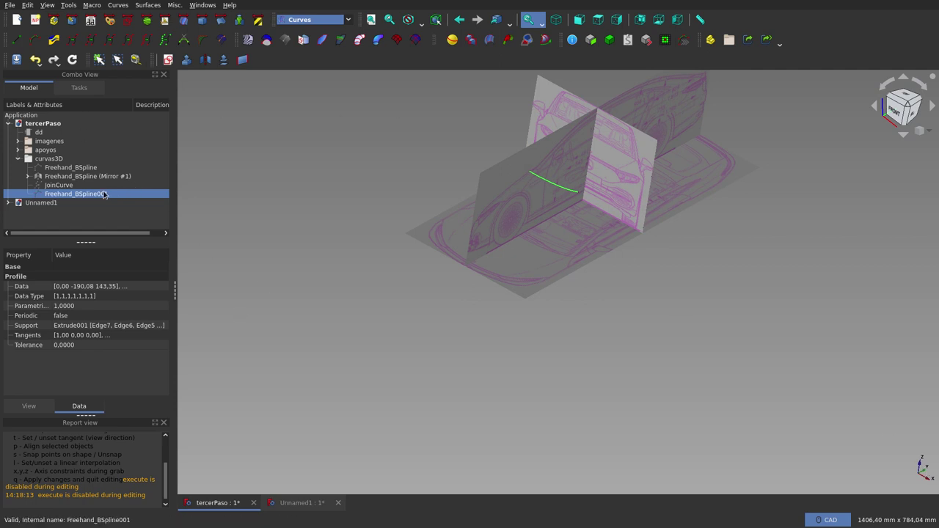
Mirror Freehand_BSpline001 across the YZ plane with Part Mirror
click(206, 60)
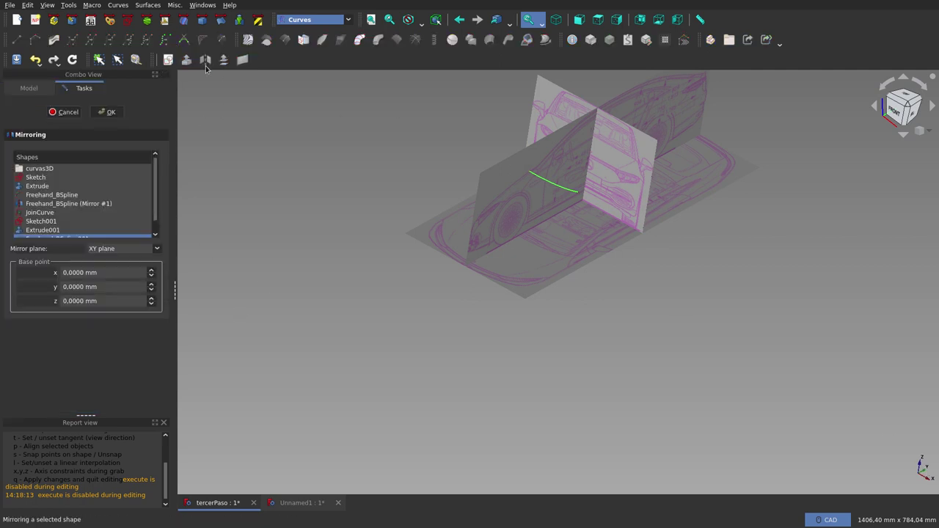
click(134, 251)
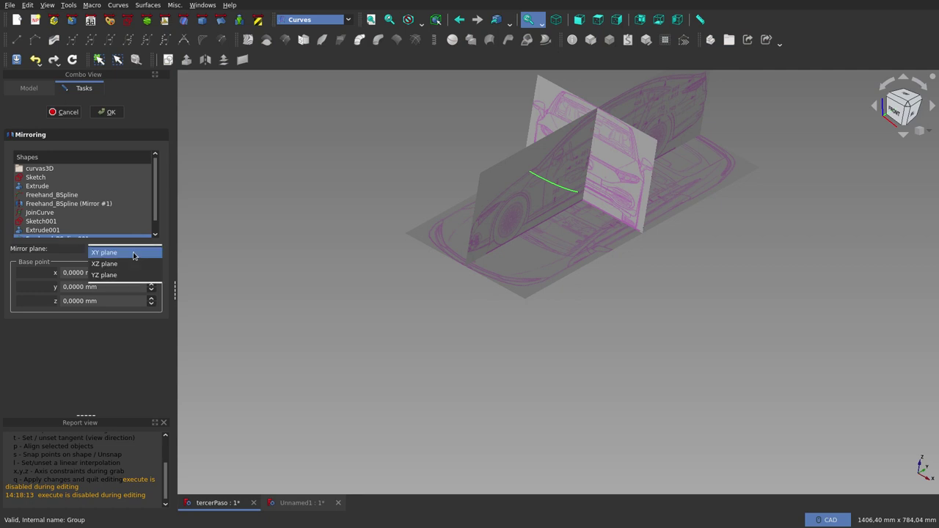
click(131, 275)
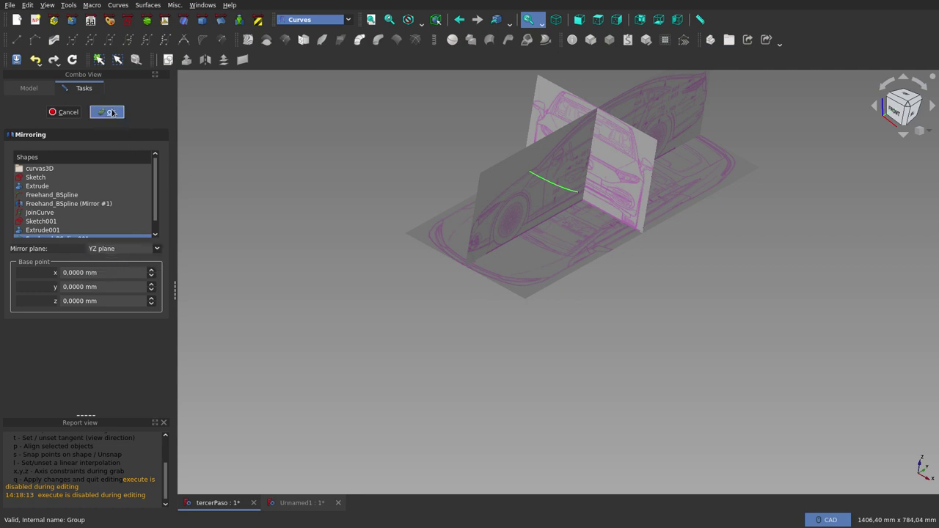
click(111, 113)
mouse_move(379, 314)
middle_down()
mouse_move(471, 333)
mouse_move(471, 371)
middle_up()
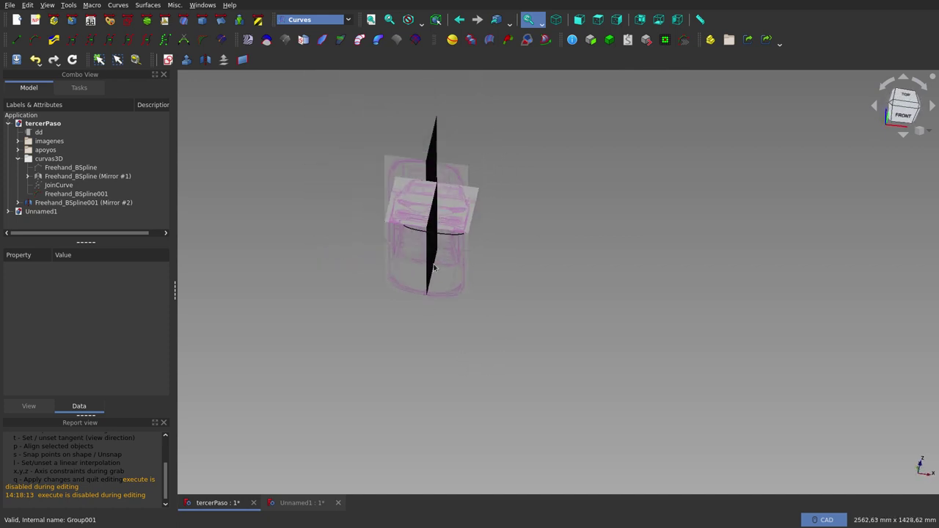
Move Freehand_BSpline001 (Mirror #2) into the curvas3D group and collapse the group
middle_drag(433, 269, 376, 242)
scroll(377, 252, up, 3)
scroll(377, 251, up, 2)
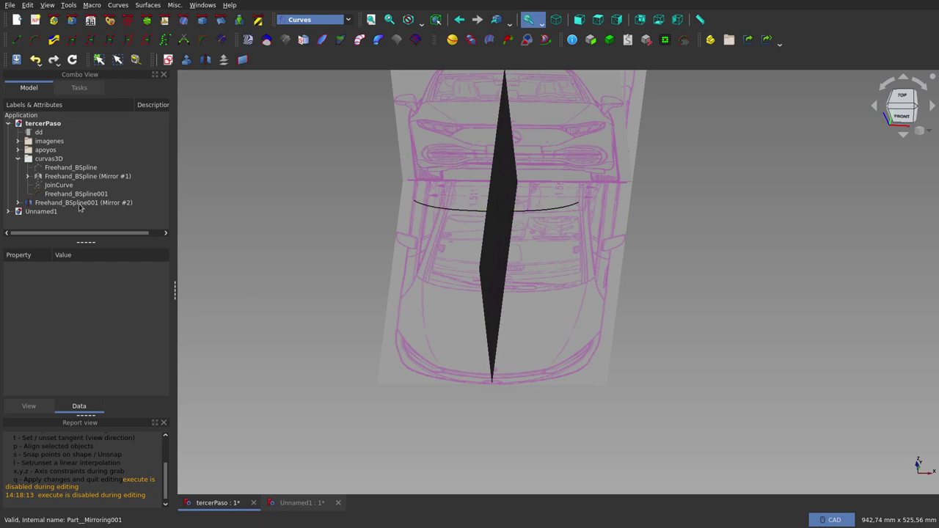
drag(82, 203, 74, 159)
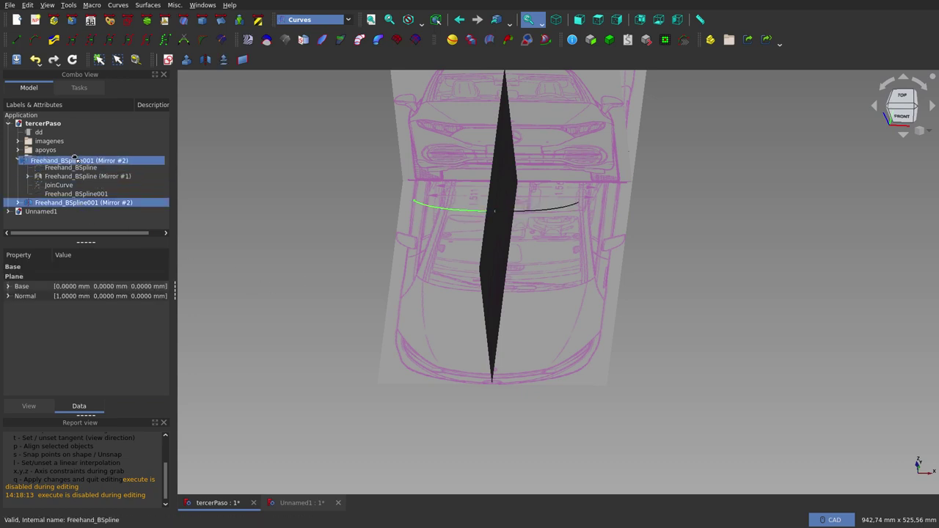
click(268, 273)
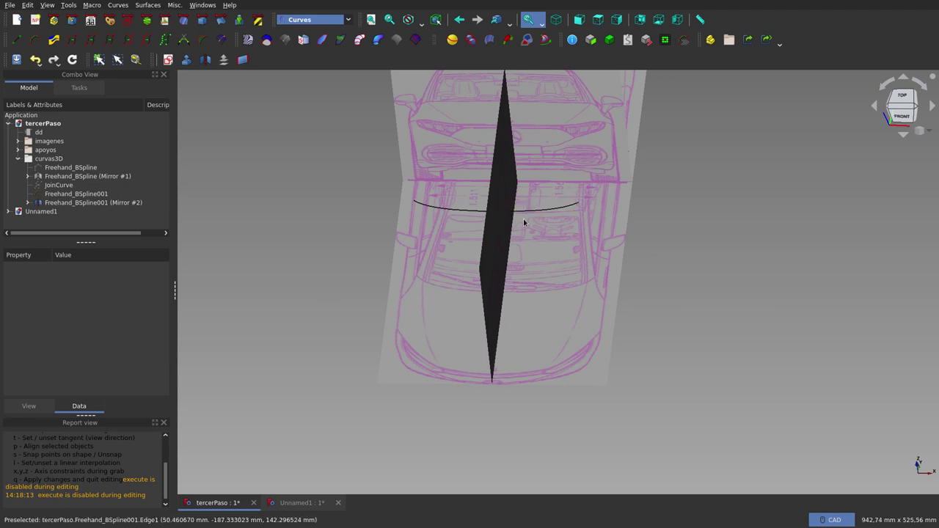
click(18, 158)
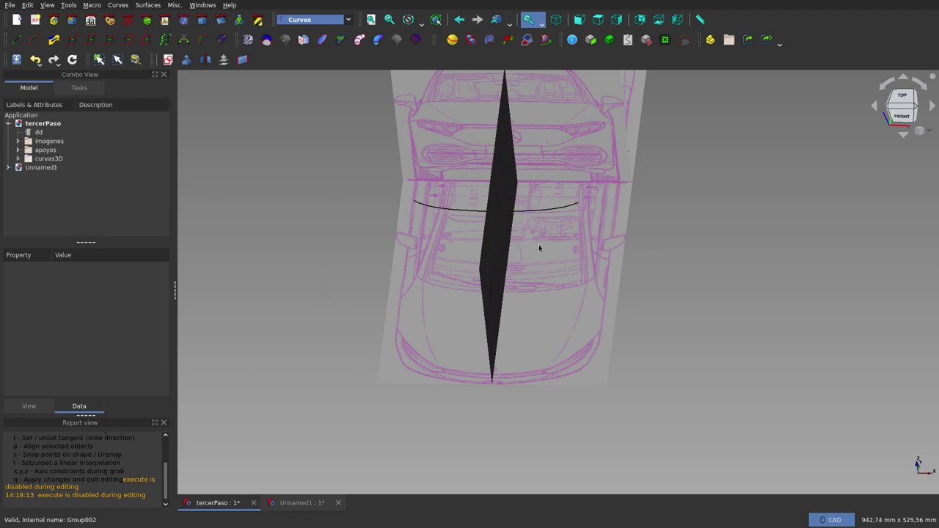
Join the right windshield curve and its mirrored left half into JoinCurve001
click(546, 211)
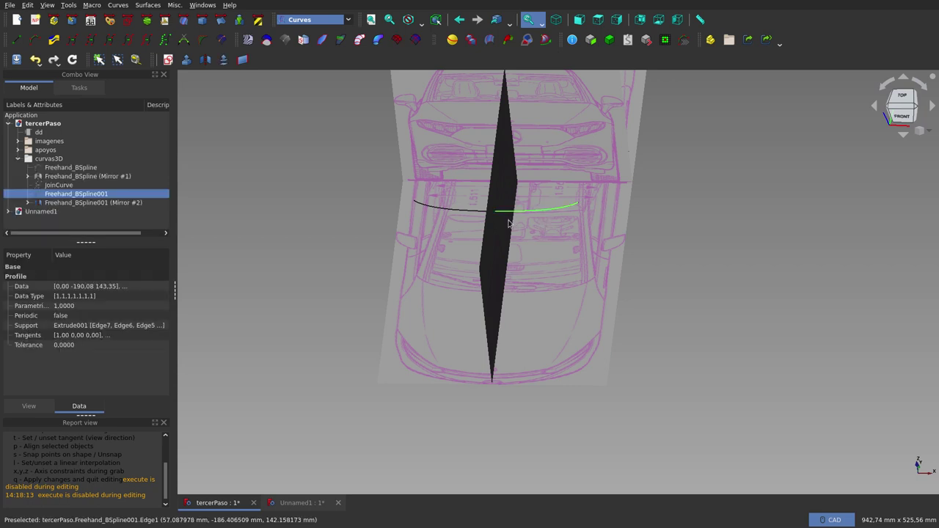
ctrl+click(463, 215)
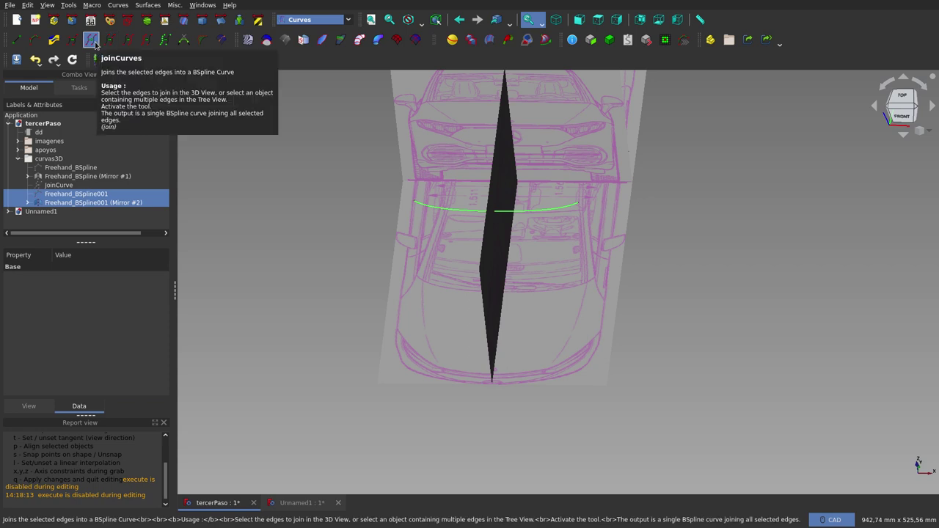
click(92, 40)
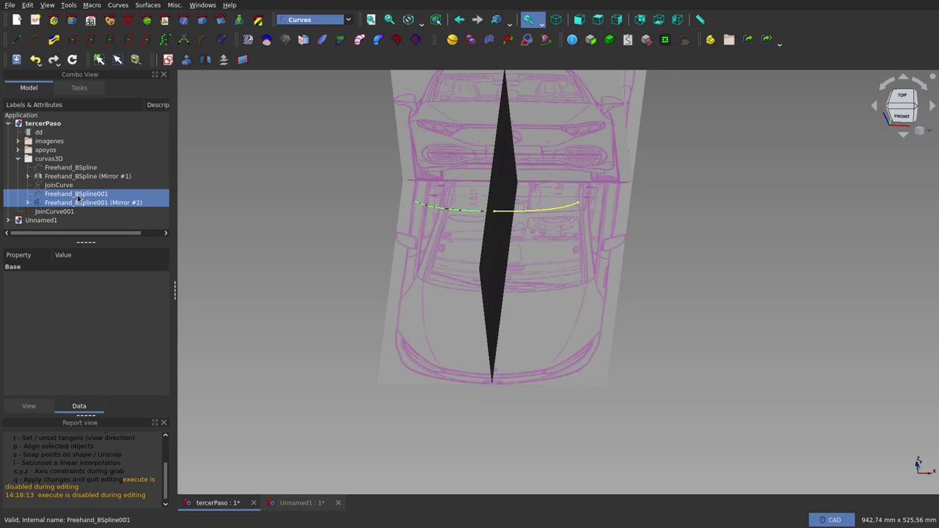
mouse_move(559, 308)
middle_down()
mouse_move(541, 325)
mouse_move(584, 315)
mouse_move(570, 263)
mouse_move(479, 288)
middle_up()
scroll(529, 193, up, 3)
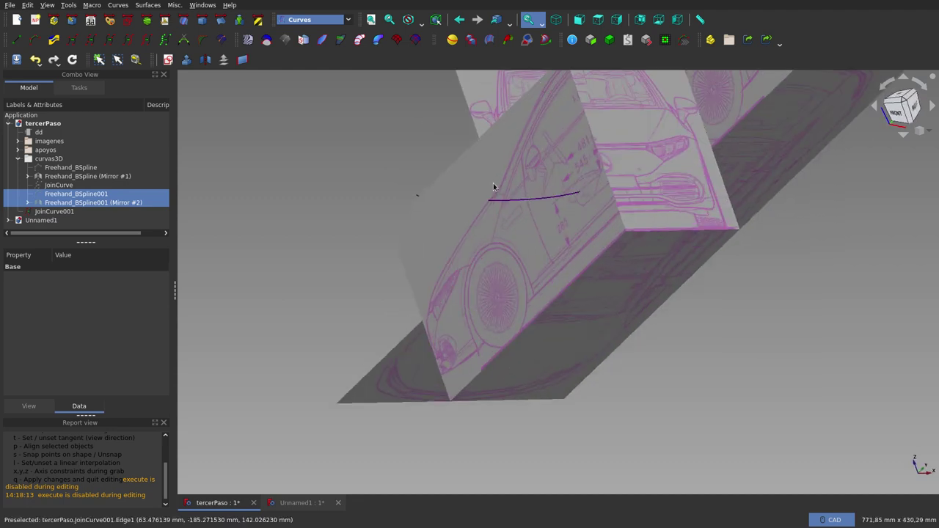
scroll(493, 183, up, 3)
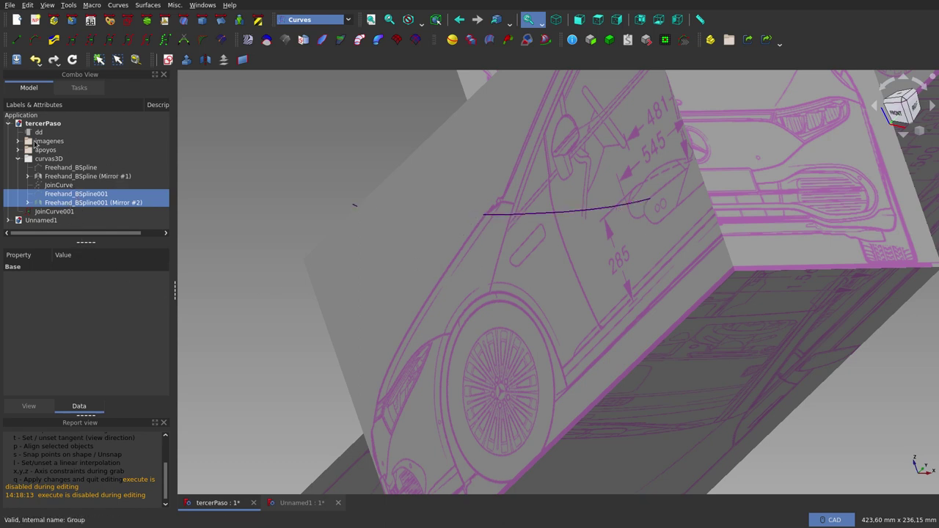
click(17, 141)
click(58, 158)
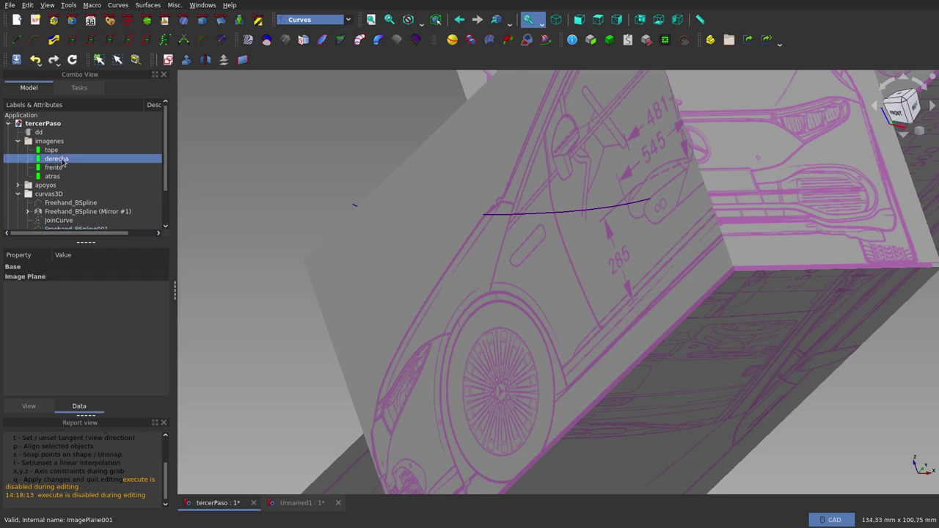
key(space)
key(2)
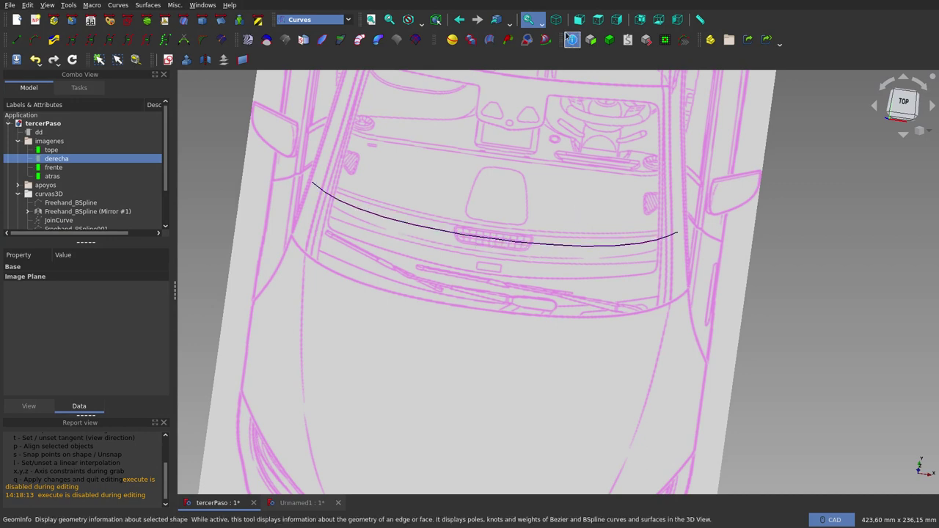
click(598, 19)
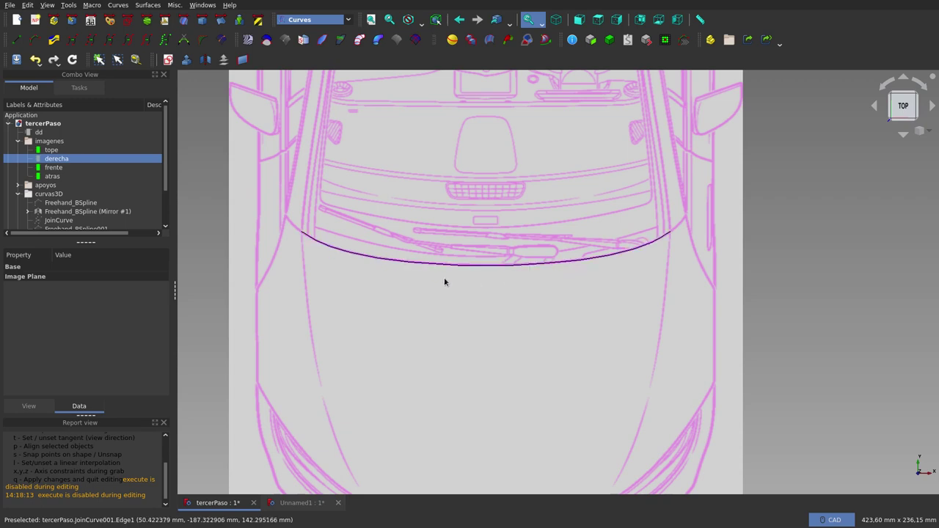
mouse_move(519, 378)
middle_down()
mouse_move(412, 353)
mouse_move(516, 205)
mouse_move(496, 219)
middle_up()
scroll(550, 213, up, 3)
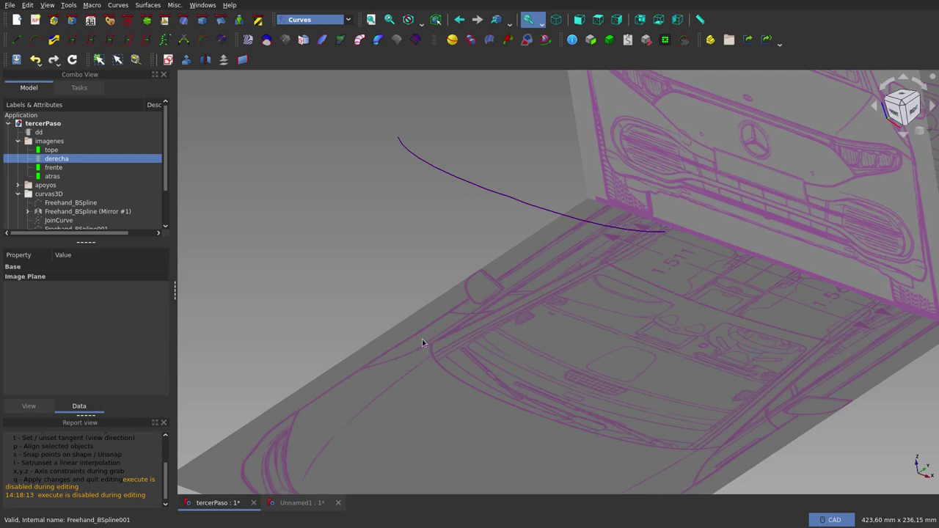
key(space)
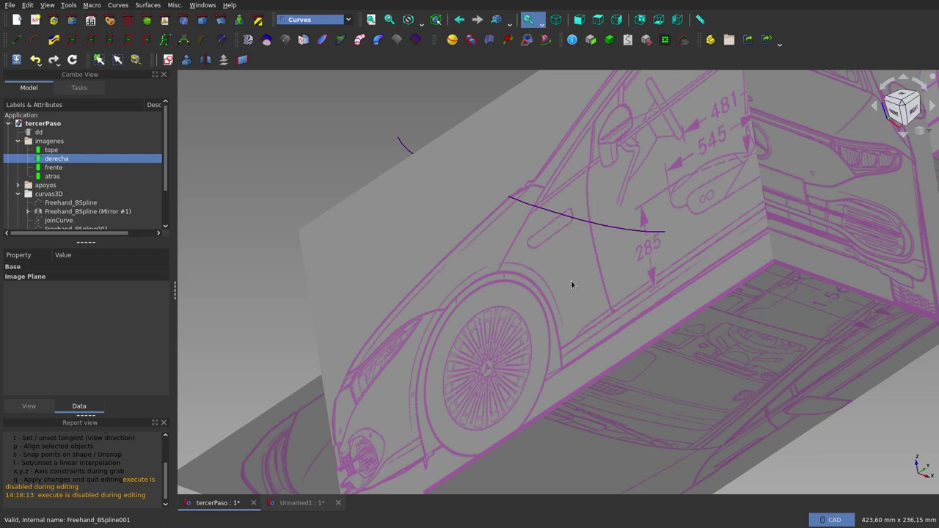
mouse_move(572, 284)
middle_down()
mouse_move(582, 306)
mouse_move(616, 276)
mouse_move(601, 286)
mouse_move(641, 286)
mouse_move(575, 258)
middle_up()
scroll(616, 277, down, 2)
scroll(614, 278, down, 3)
scroll(667, 235, up, 2)
scroll(667, 231, up, 3)
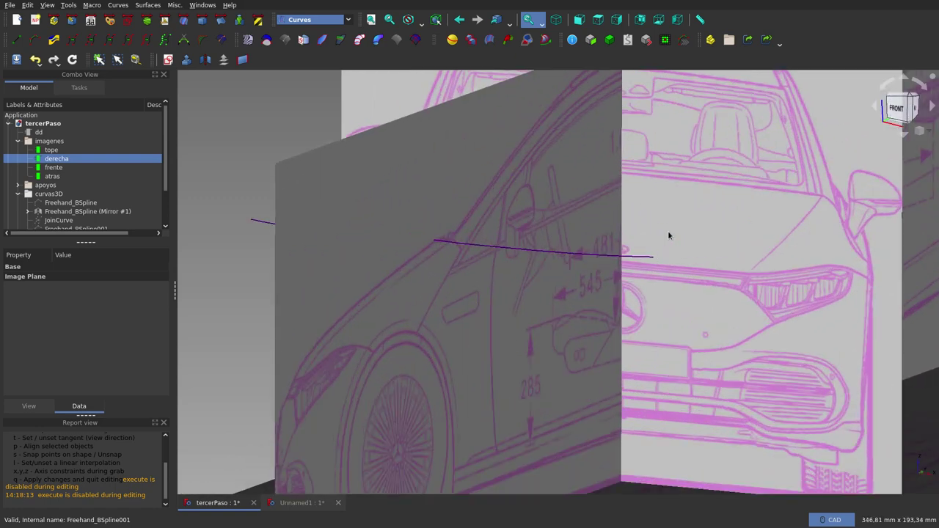
scroll(667, 230, down, 2)
scroll(668, 231, down, 1)
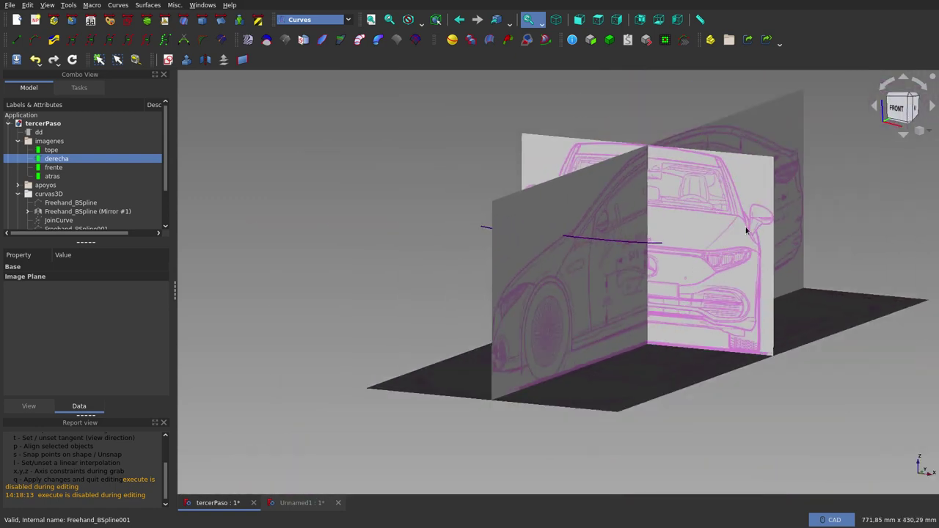
scroll(808, 166, up, 1)
scroll(808, 166, up, 1)
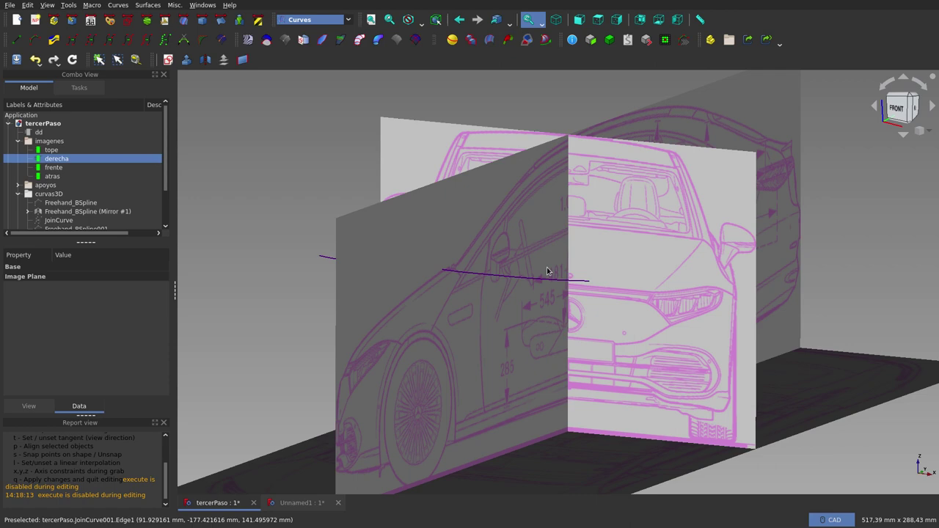
mouse_move(594, 260)
middle_down()
mouse_move(619, 236)
mouse_move(597, 262)
mouse_move(575, 258)
mouse_move(633, 252)
mouse_move(591, 254)
middle_up()
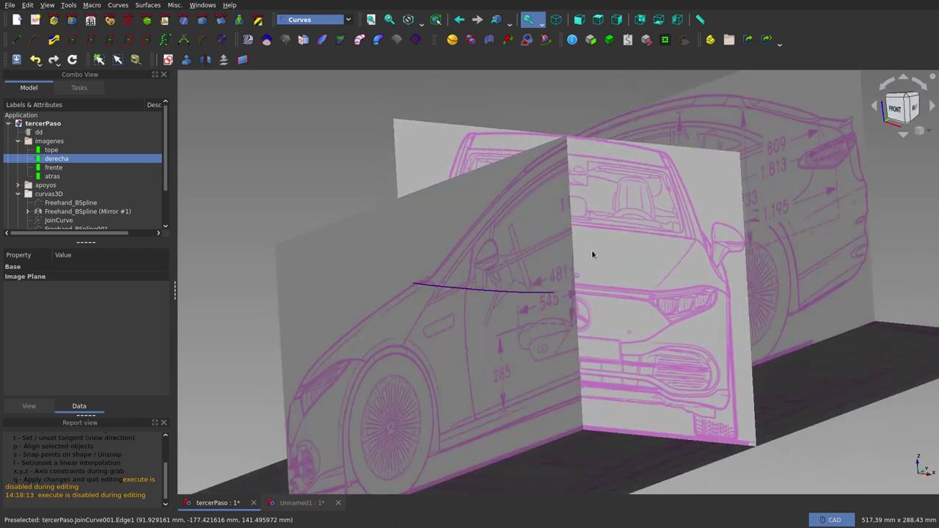
scroll(591, 250, down, 3)
scroll(591, 249, down, 2)
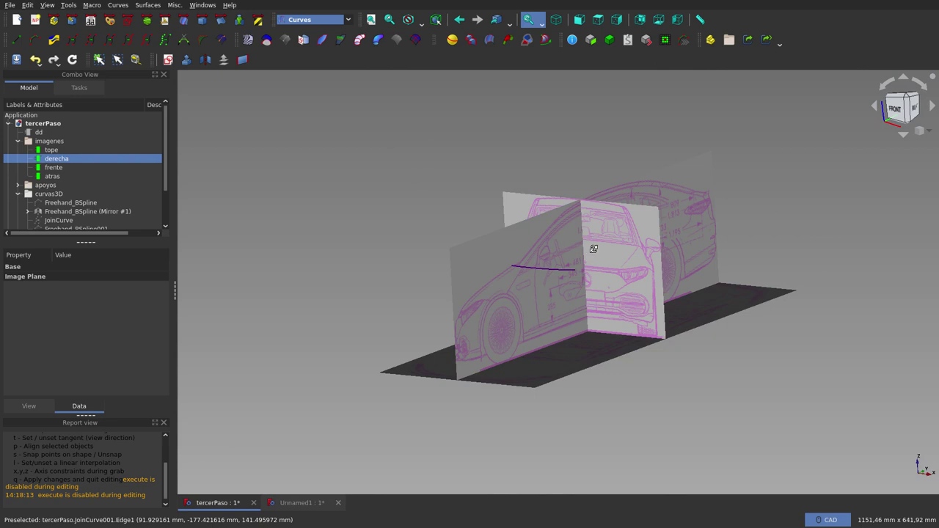
middle_drag(593, 249, 584, 303)
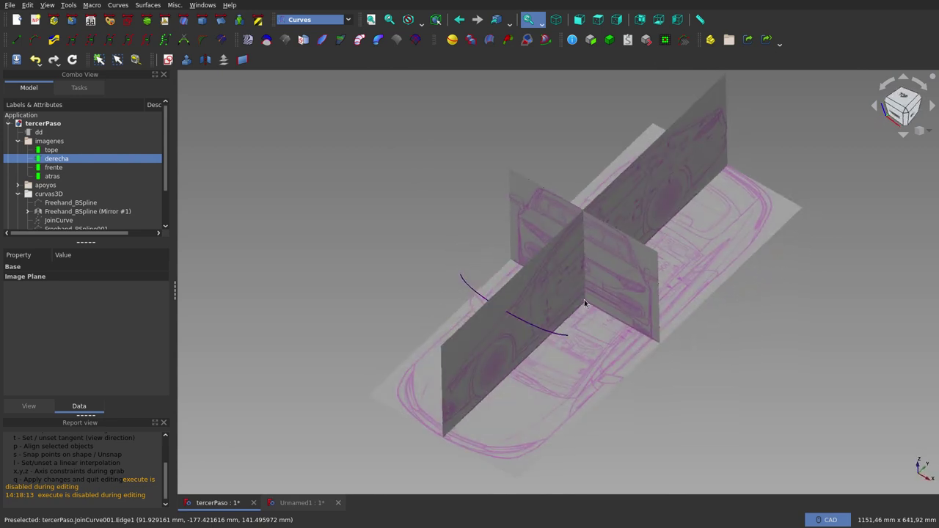
click(601, 21)
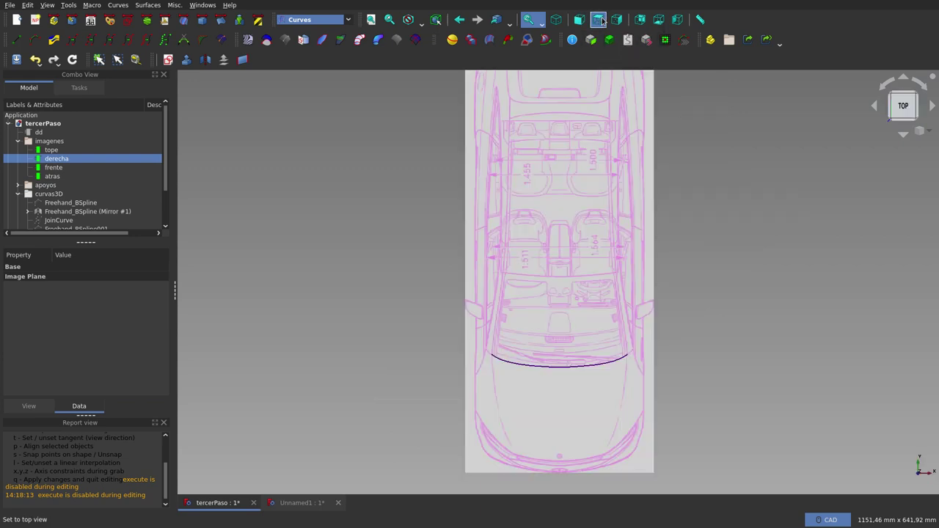
scroll(573, 419, up, 3)
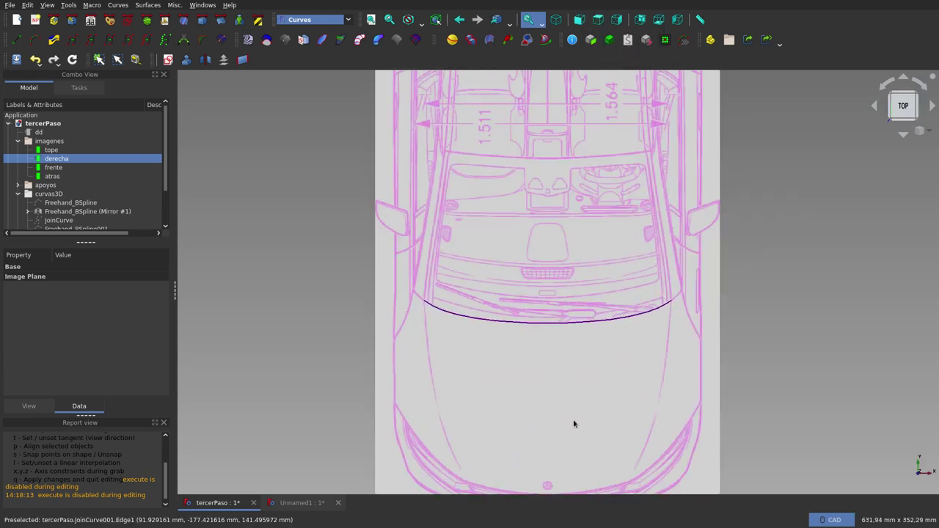
click(574, 27)
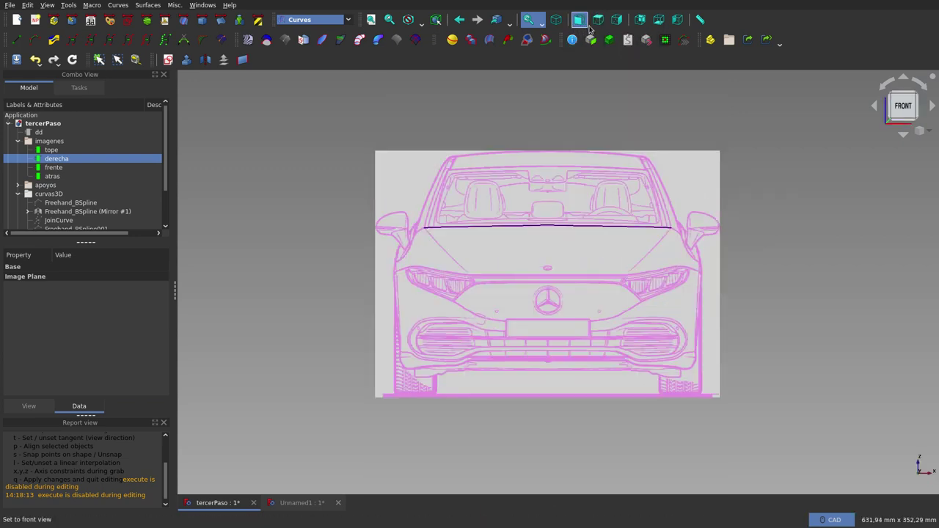
click(616, 21)
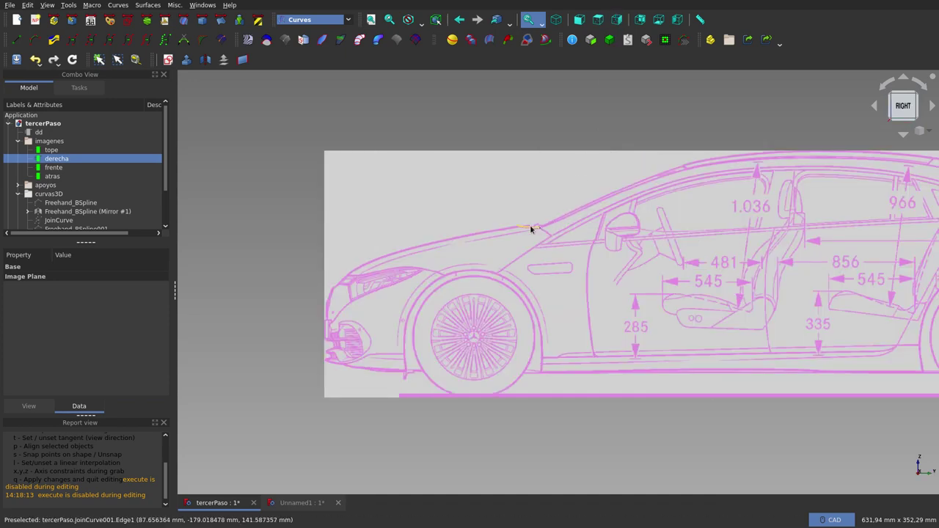
scroll(532, 230, up, 5)
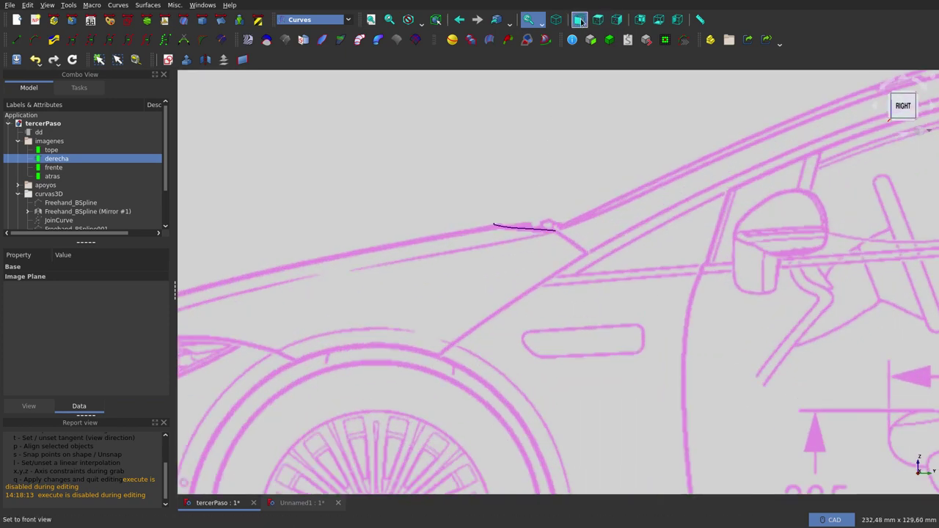
click(580, 22)
scroll(586, 253, down, 4)
scroll(586, 253, down, 1)
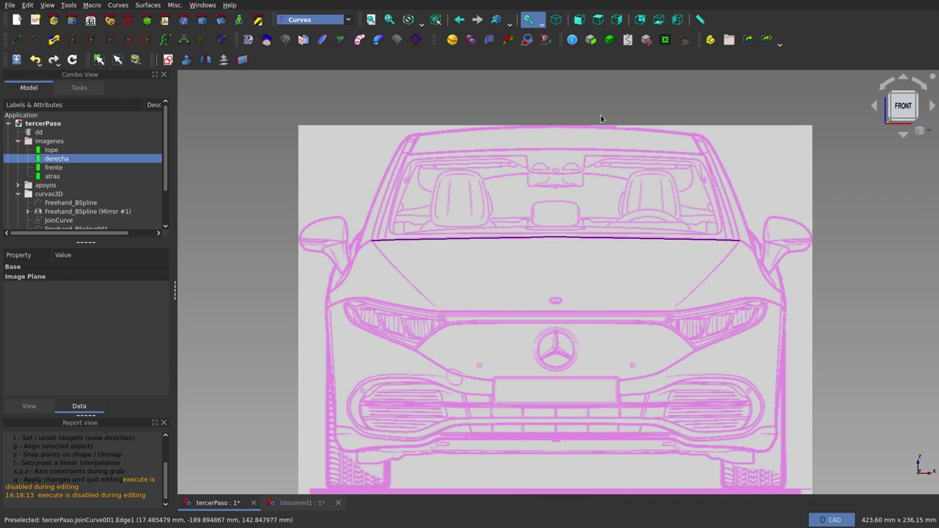
click(597, 19)
scroll(598, 330, down, 3)
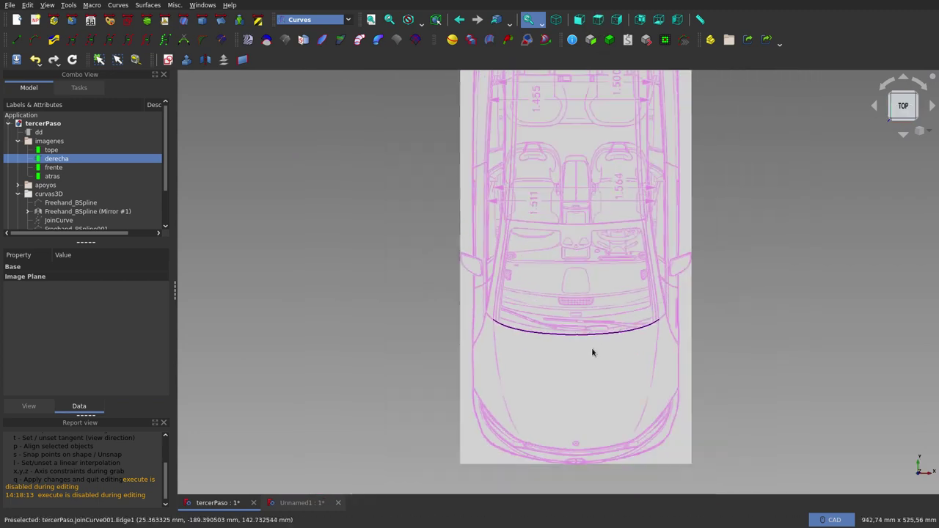
mouse_move(598, 384)
middle_down()
mouse_move(527, 289)
mouse_move(622, 298)
middle_up()
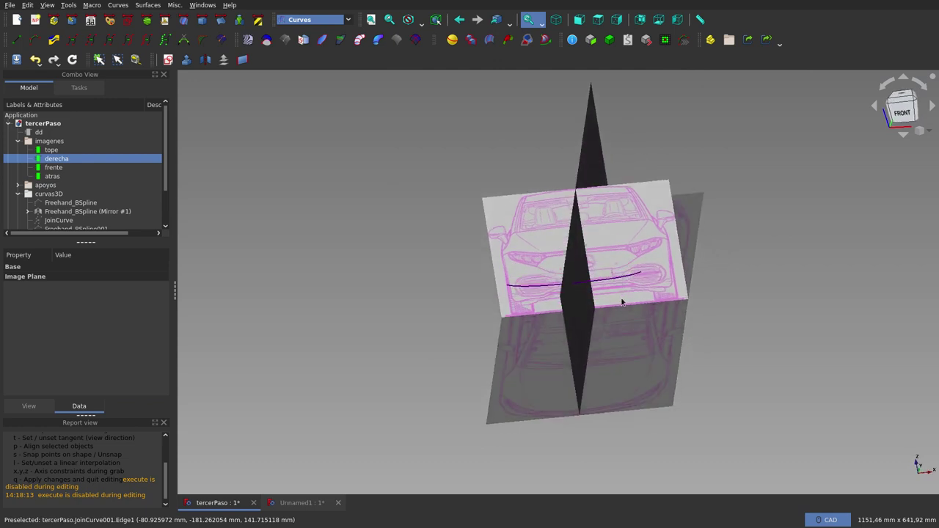